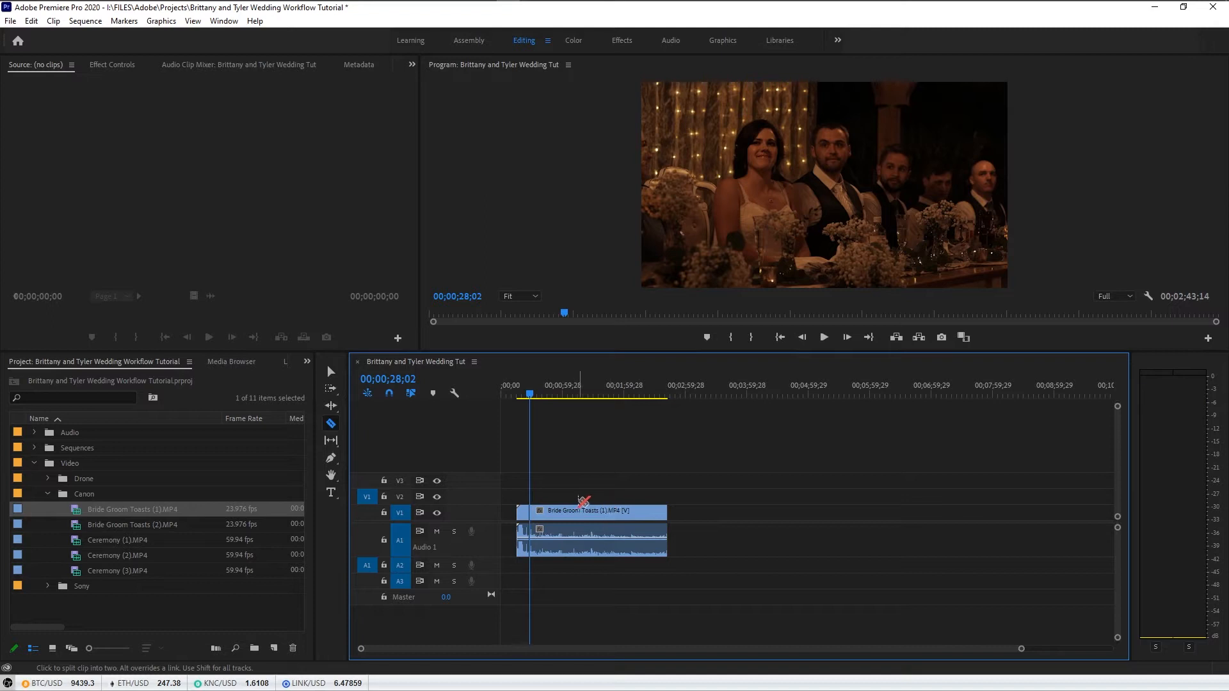
# - Rearrange the two pieces of the cut Bride Groom Toasts (1) clip on V1, leaving a gap between them and starting the first at the playhead
pyautogui.press('v')
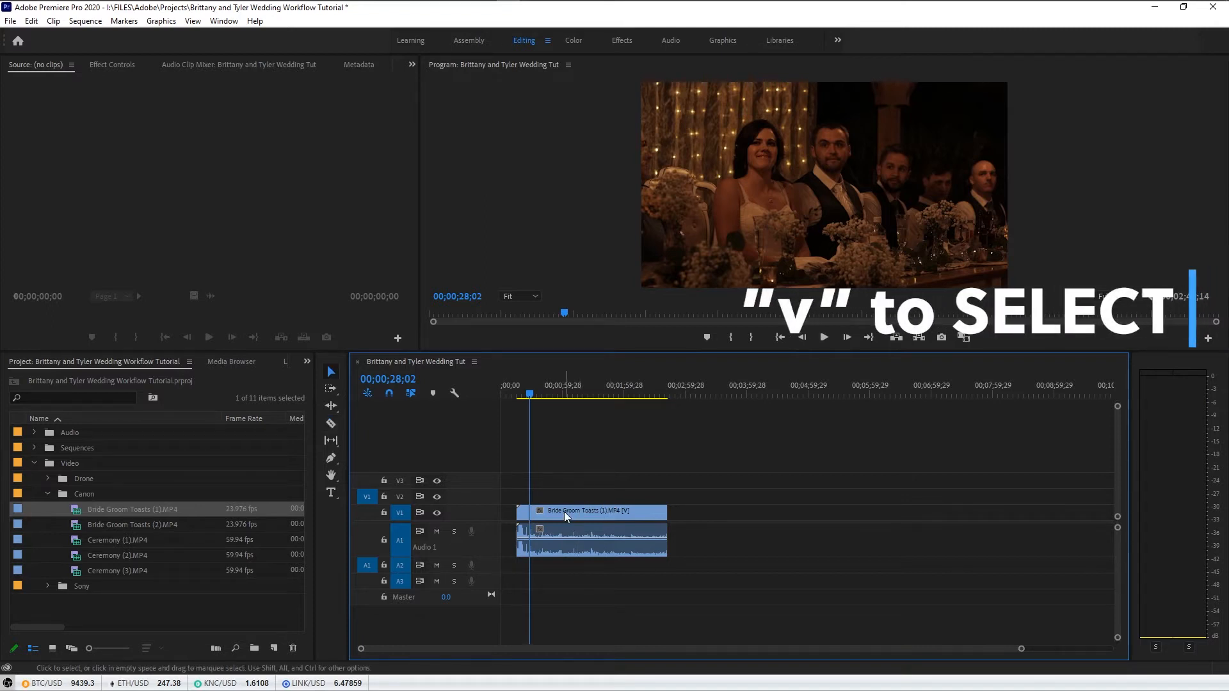
pyautogui.click(565, 512)
pyautogui.click(526, 513)
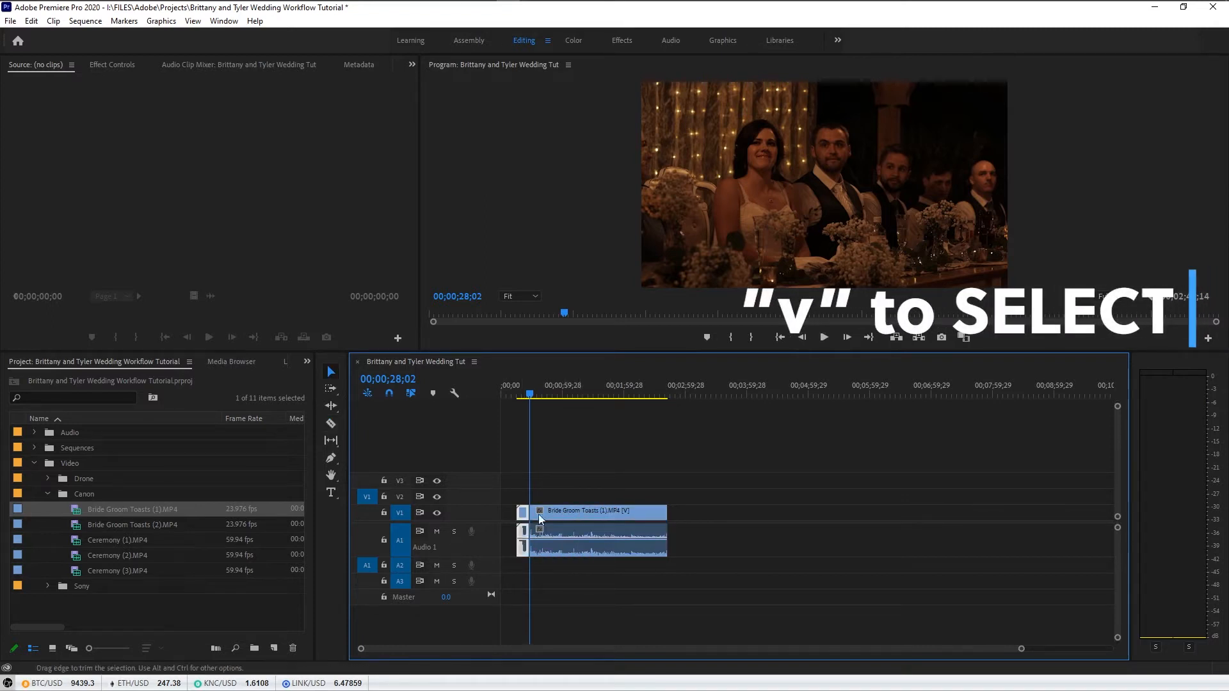
pyautogui.click(549, 516)
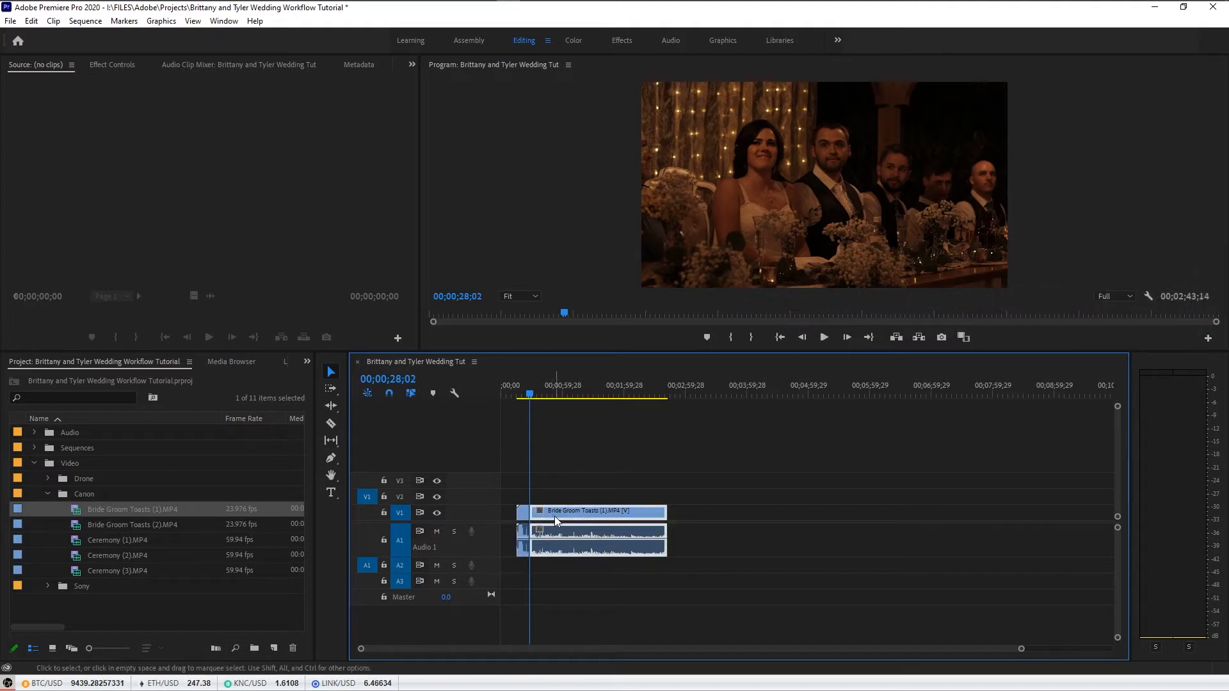
pyautogui.moveTo(555, 517); pyautogui.dragTo(651, 575)
pyautogui.moveTo(622, 514); pyautogui.dragTo(596, 514)
pyautogui.click(567, 498)
pyautogui.click(588, 492)
pyautogui.moveTo(652, 474); pyautogui.dragTo(520, 556)
pyautogui.click(561, 476)
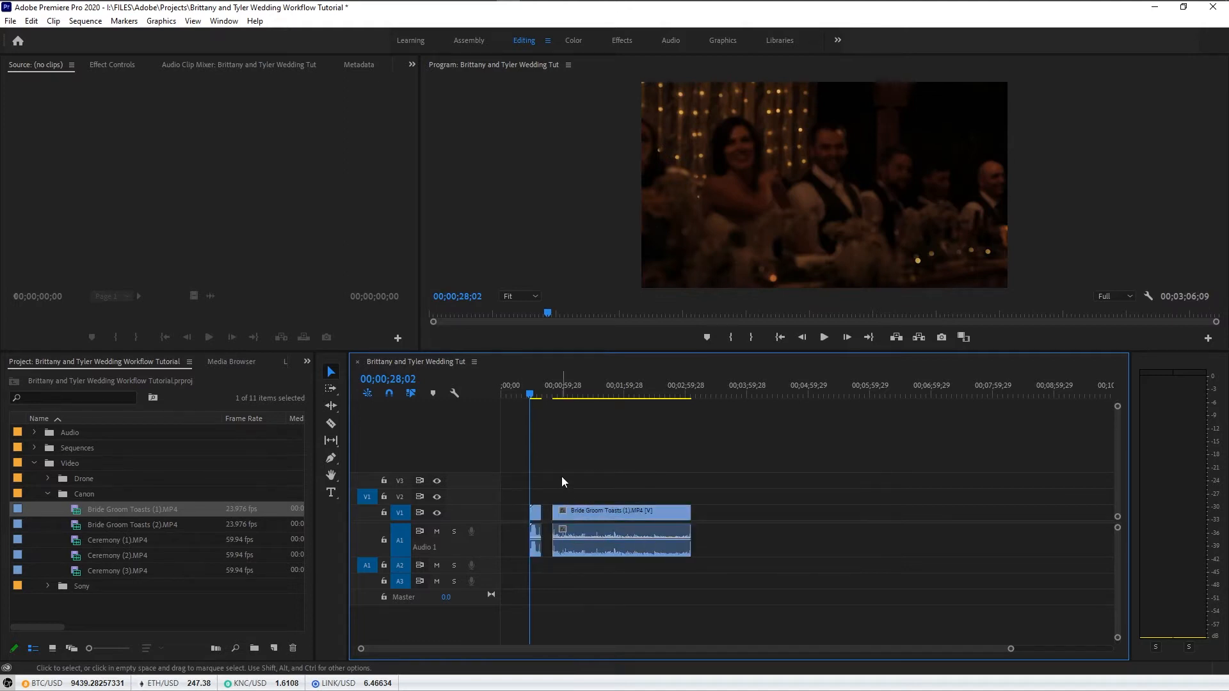
# - Split the longer toast piece with the Razor tool and move its rear part later, leaving a gap
pyautogui.press('c')
pyautogui.click(597, 515)
pyautogui.press('v')
pyautogui.moveTo(599, 516); pyautogui.dragTo(634, 516)
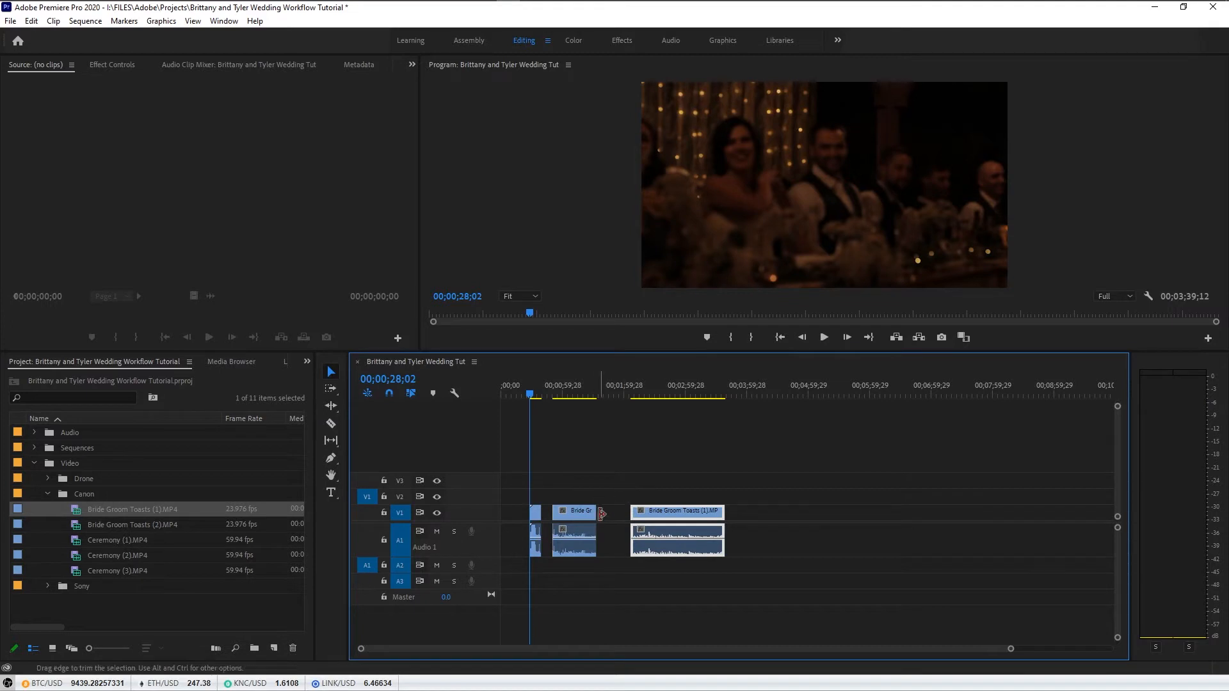
# - Split the last toast piece near its middle with the Razor tool and move the resulting end part later
pyautogui.click(331, 423)
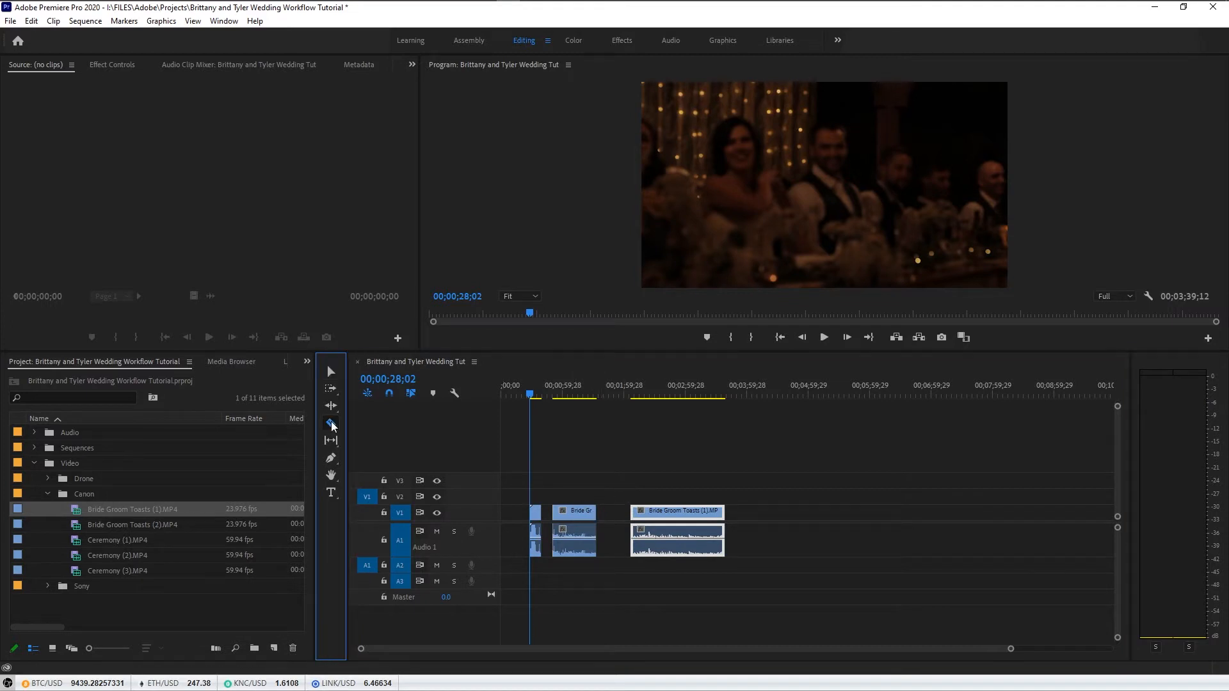
pyautogui.click(682, 516)
pyautogui.press('v')
pyautogui.moveTo(703, 512); pyautogui.dragTo(760, 511)
# - Undo the last two splits and clip moves so only two toast pieces remain on V1
pyautogui.hotkey('ctrl', 'z')
pyautogui.hotkey('ctrl', 'z')
pyautogui.hotkey('ctrl', 'z')
pyautogui.hotkey('ctrl', 'z')
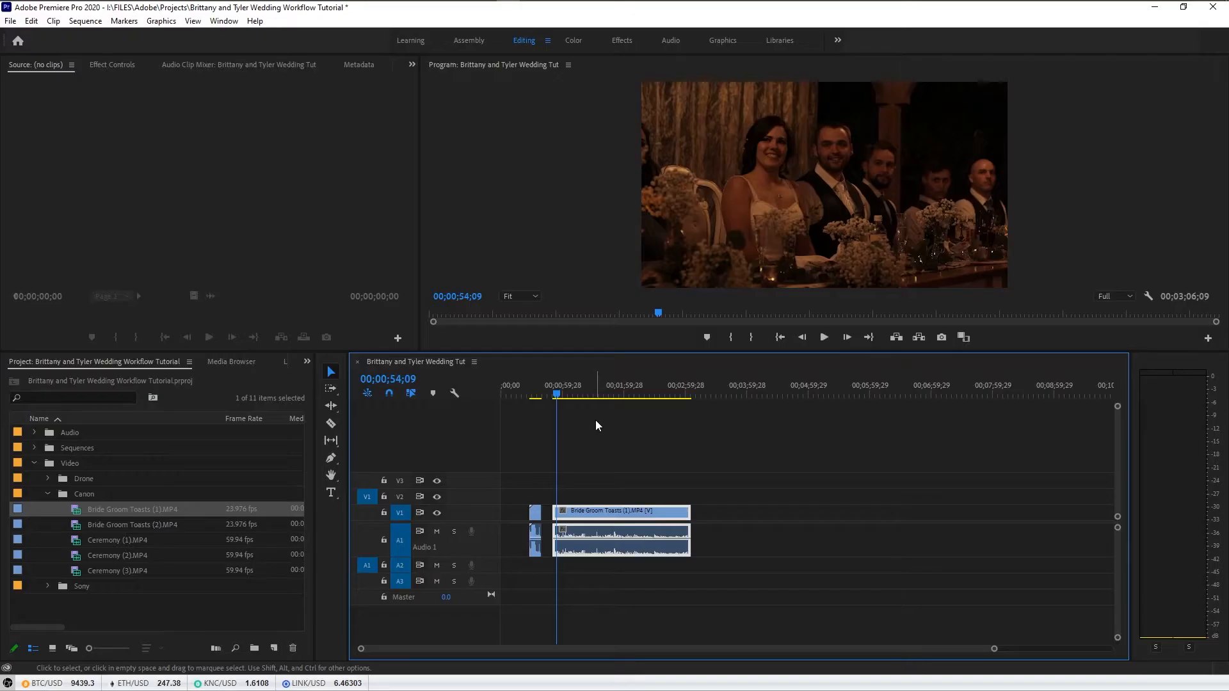
# - Play the longer toast piece from 00;00;54;09 and examine its waveform at a closer timeline zoom
pyautogui.press('space')
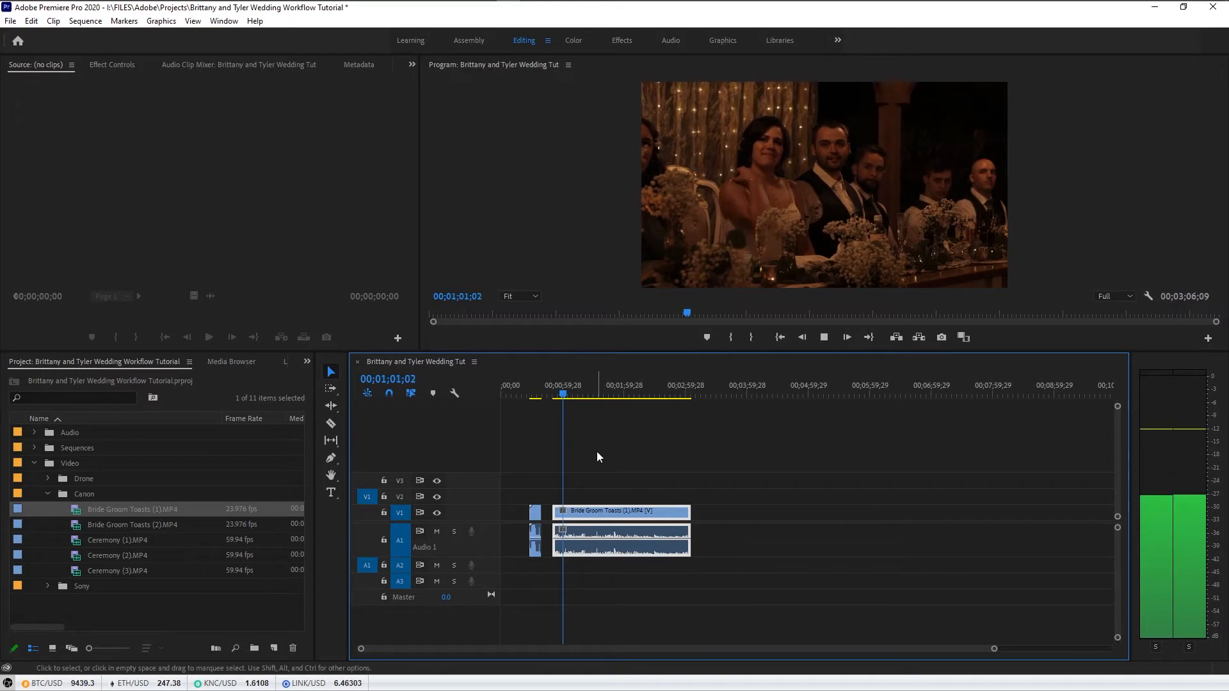
pyautogui.press('=')
pyautogui.press('=')
pyautogui.scroll(-2, 656, 446)
pyautogui.press('space')
pyautogui.press('space')
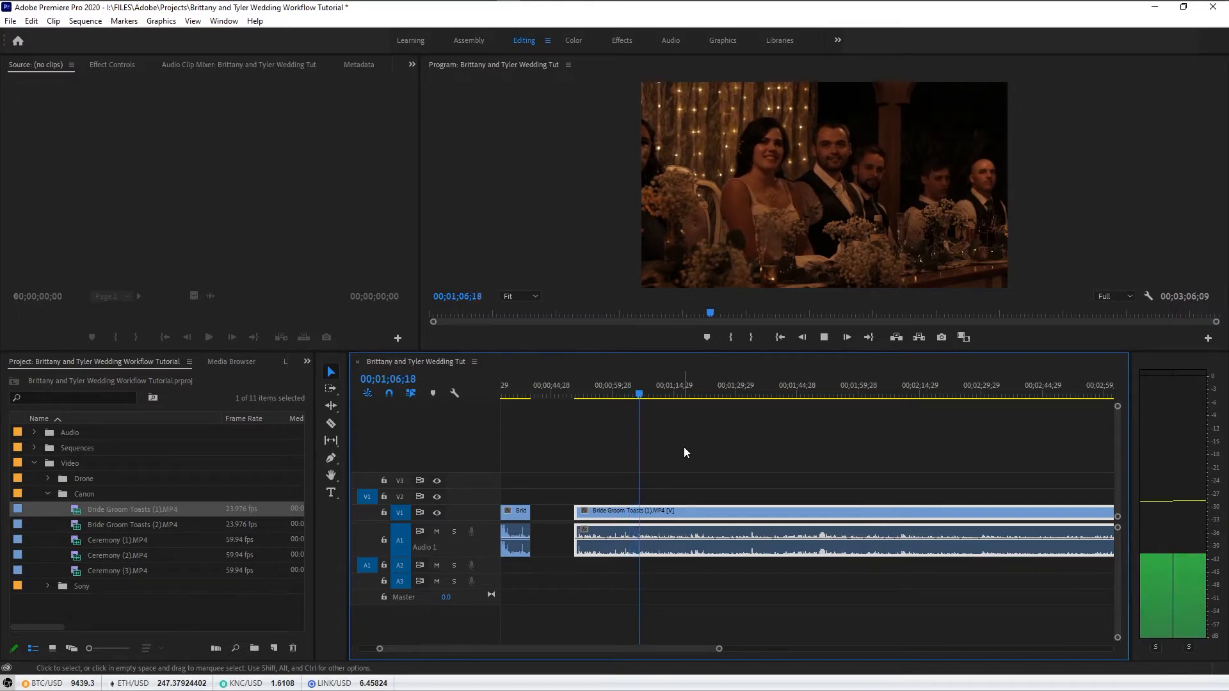
pyautogui.press('space')
pyautogui.scroll(-2, 667, 440)
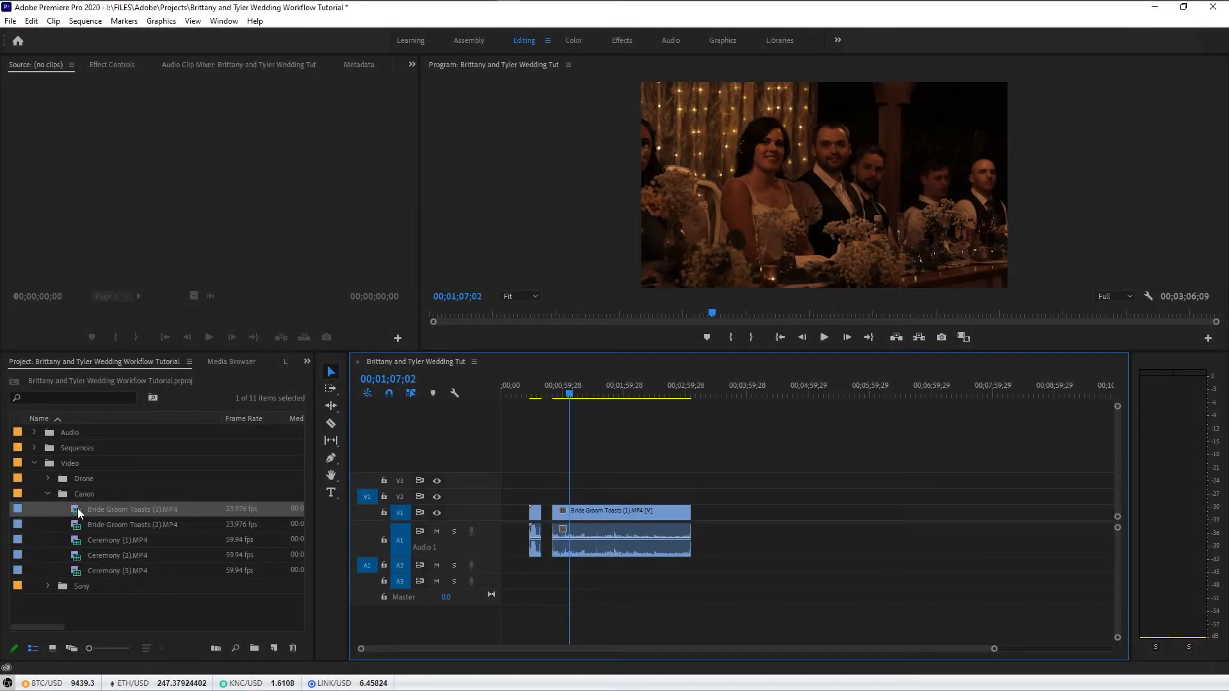
# - Add all five clips from the Canon bin to V1 and A1 after the existing pieces, starting at about the 4-minute mark
pyautogui.click(78, 508)
pyautogui.keyDown('shift'); pyautogui.click(84, 569); pyautogui.keyUp('shift')
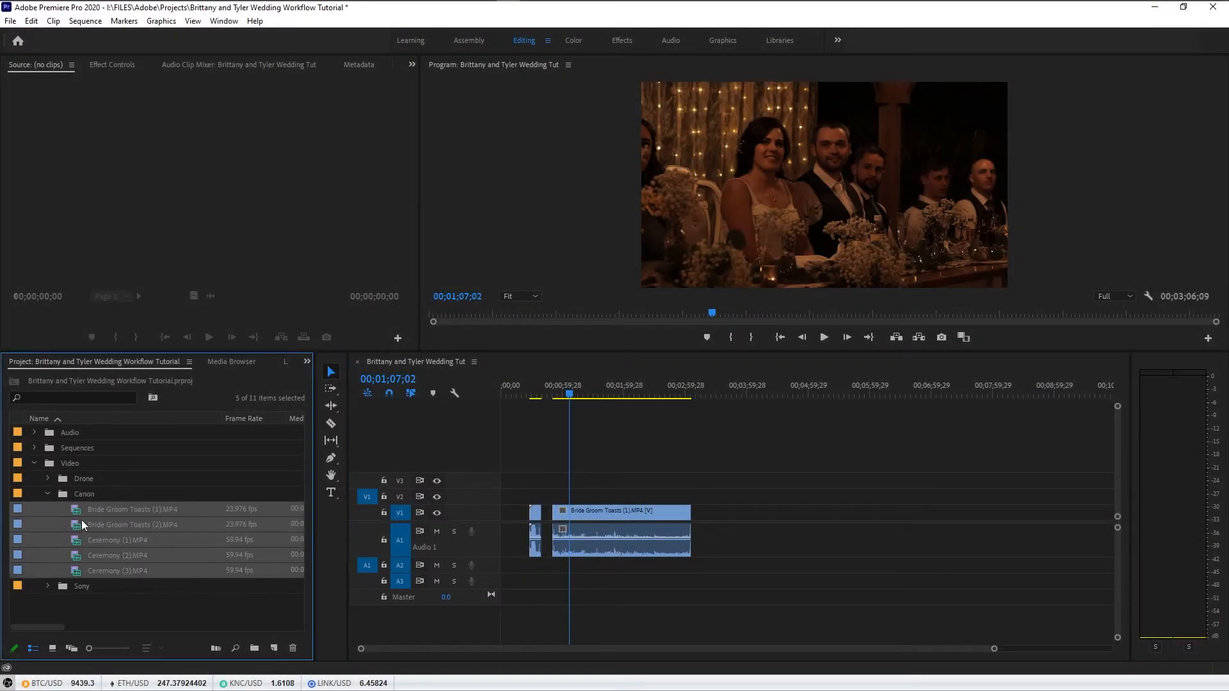
pyautogui.moveTo(146, 514); pyautogui.dragTo(778, 528)
pyautogui.scroll(-2, 706, 469)
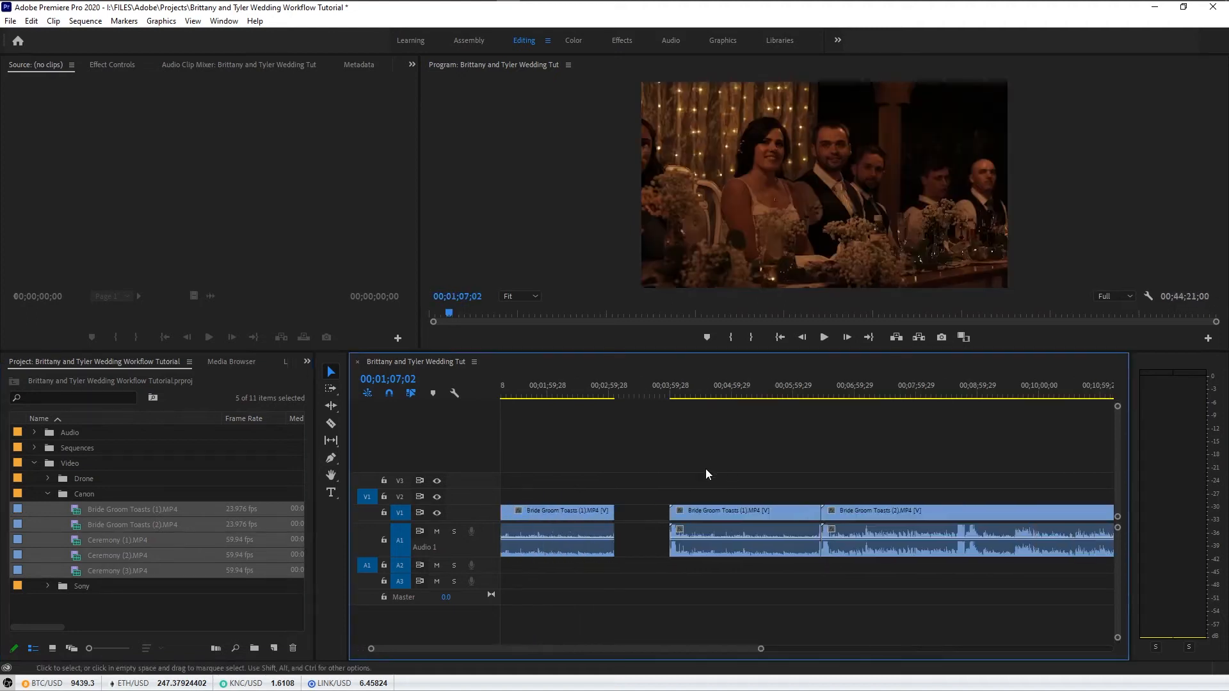
pyautogui.scroll(-4, 704, 474)
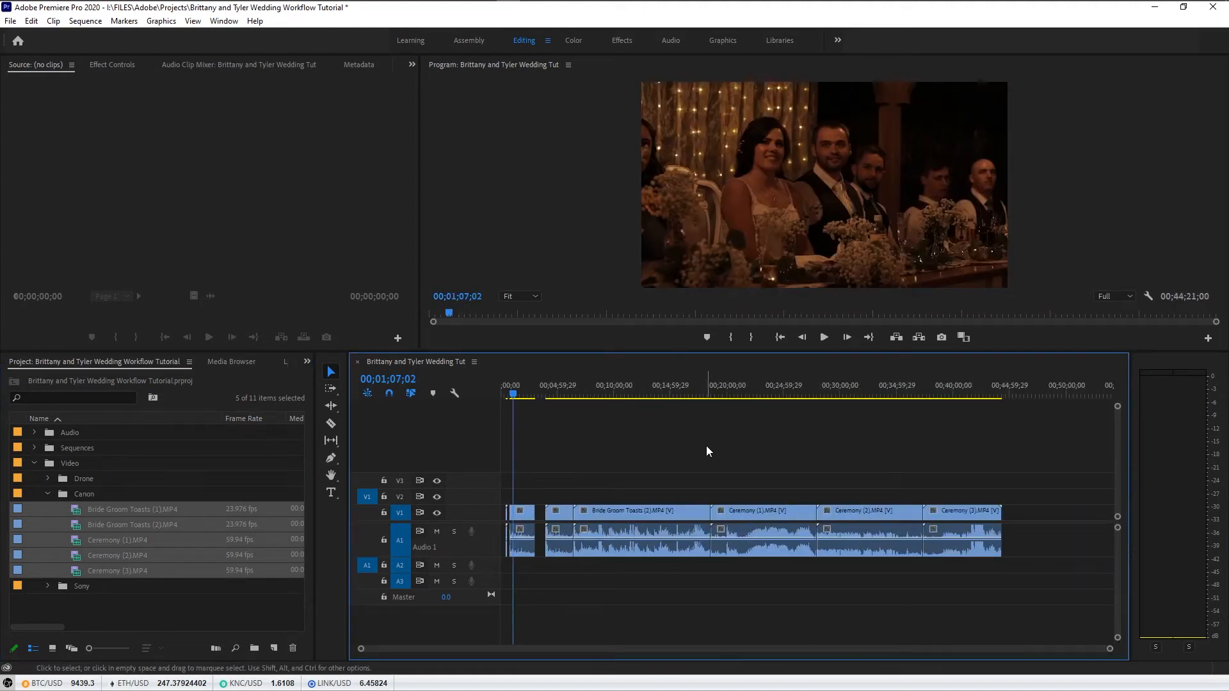
# - Play the second toast piece from 00;01;07;02 for a few seconds at a close timeline zoom
pyautogui.scroll(4, 547, 416)
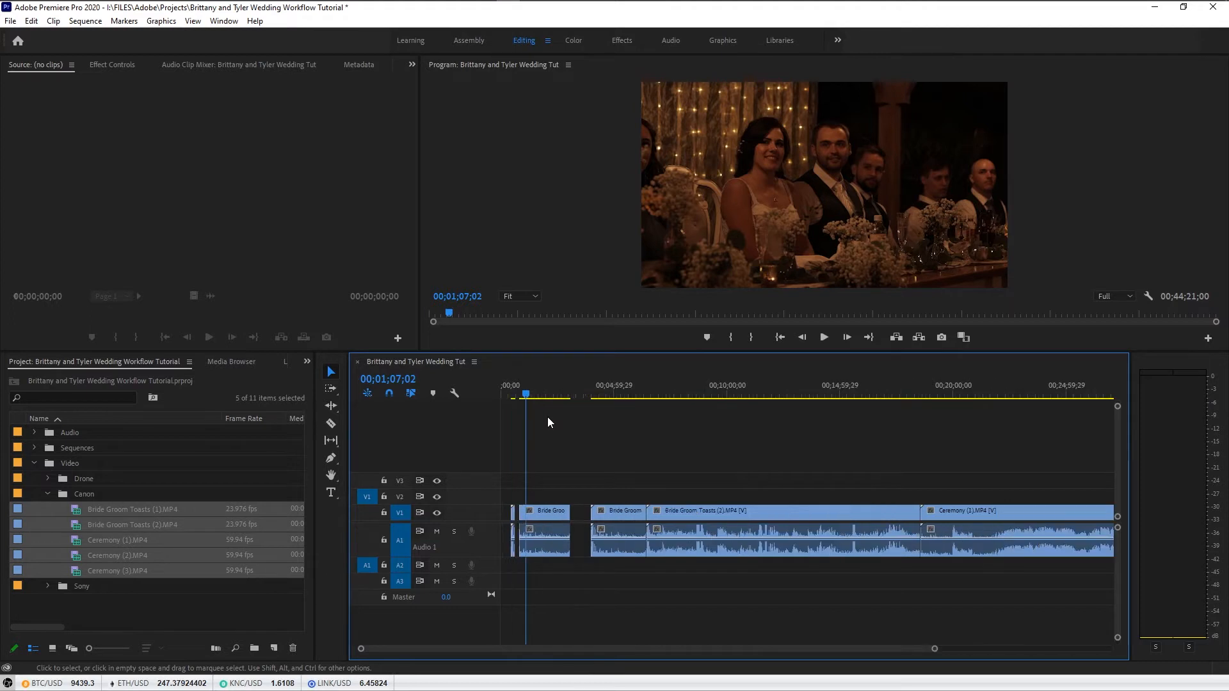
pyautogui.scroll(4, 547, 417)
pyautogui.press('space')
pyautogui.scroll(-3, 769, 527)
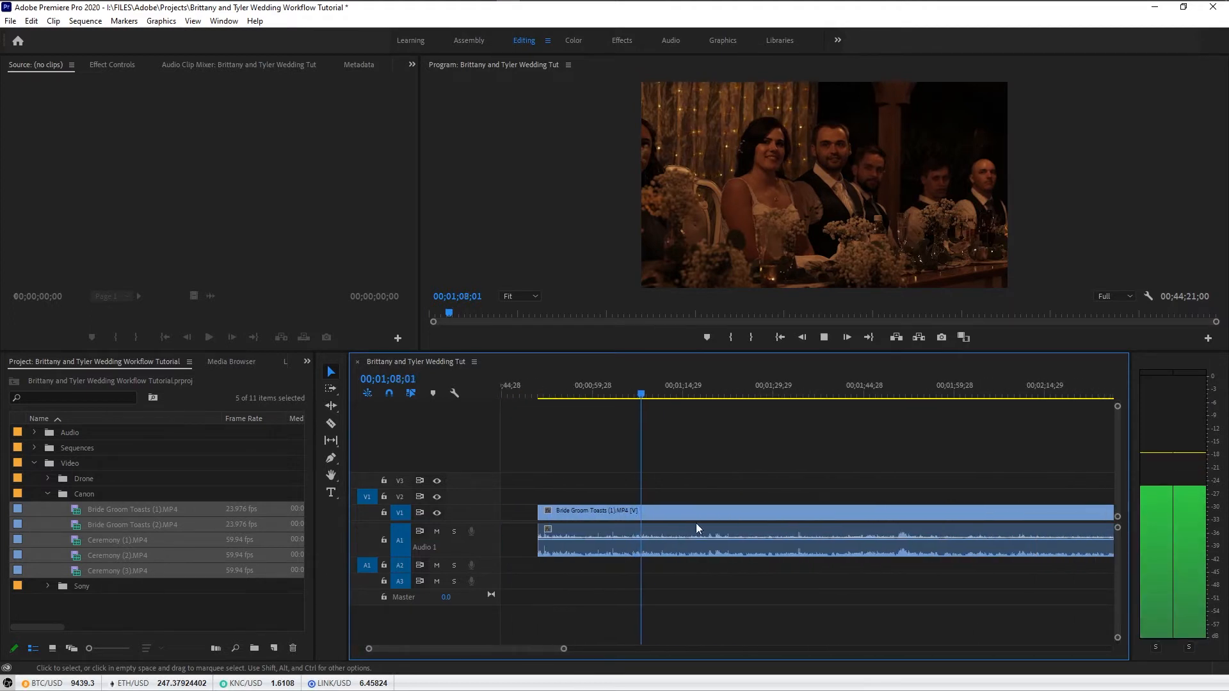
pyautogui.scroll(2, 656, 508)
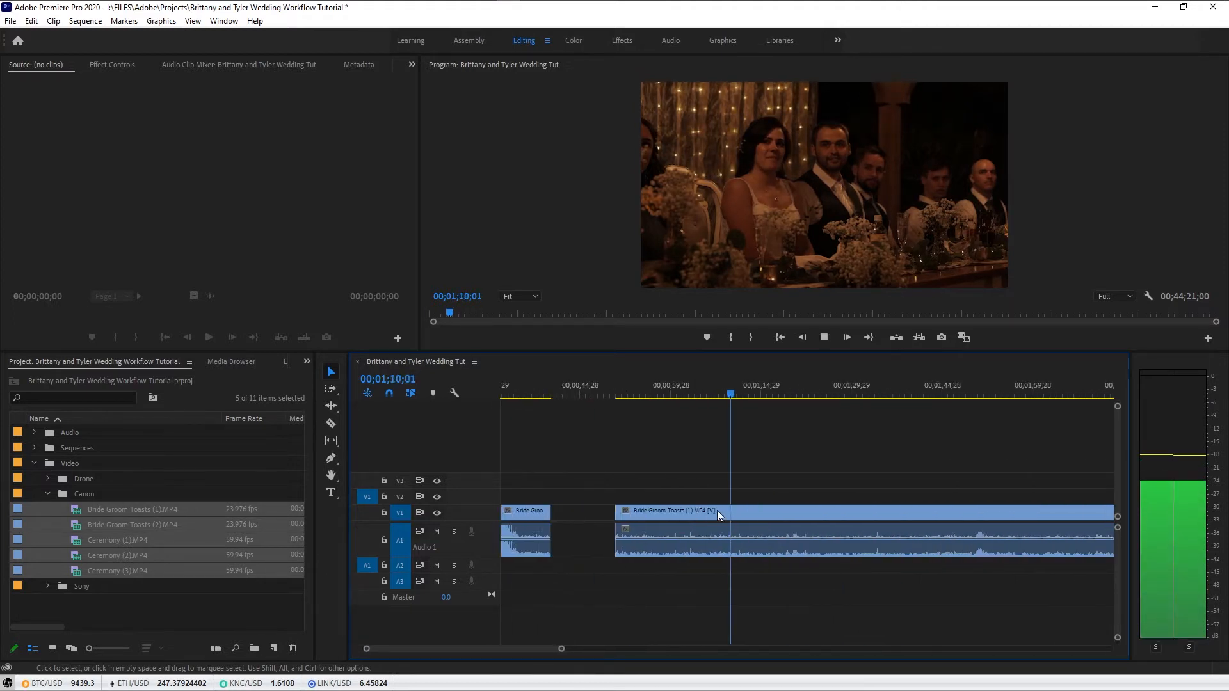
pyautogui.press('space')
# - Look through the added clips up to the end of Ceremony (3), then view the whole sequence
pyautogui.scroll(-10, 748, 521)
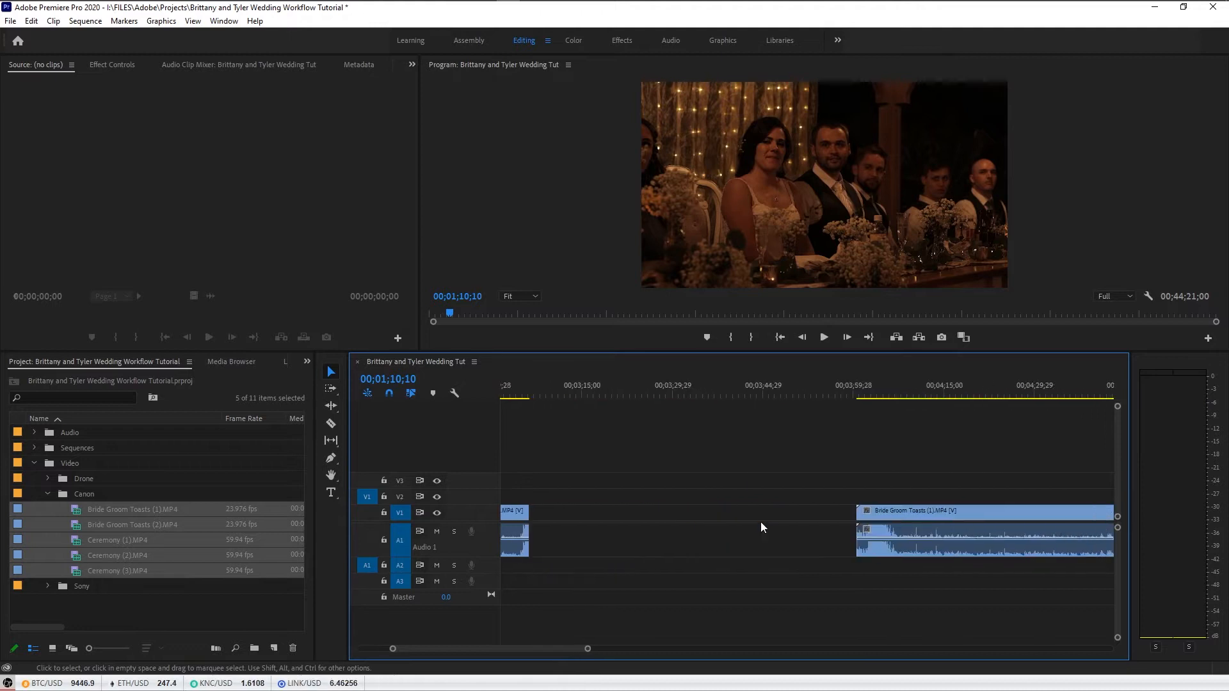
pyautogui.scroll(-8, 769, 526)
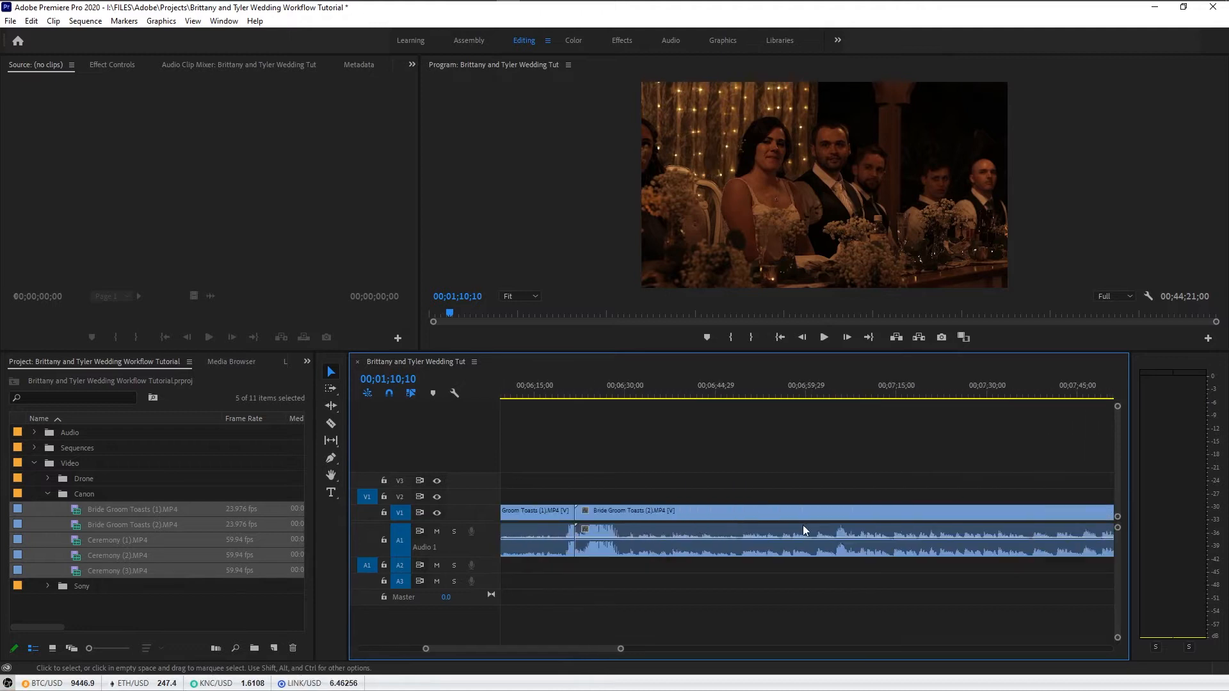
pyautogui.scroll(-7, 835, 523)
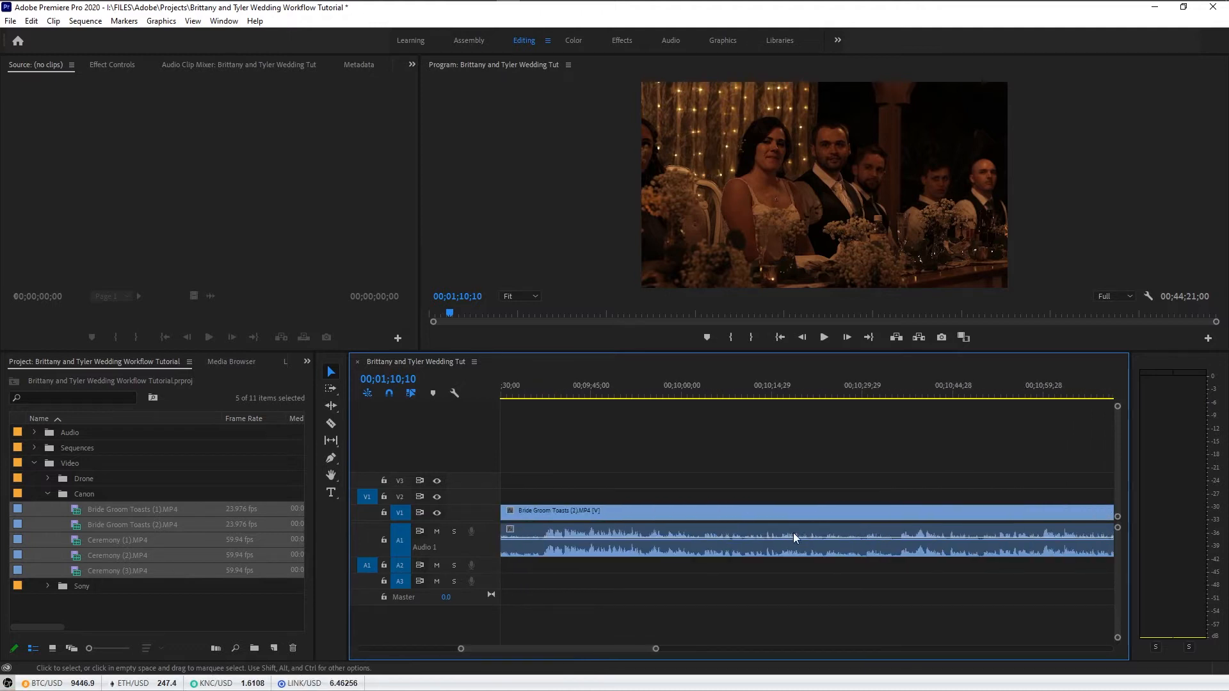
pyautogui.moveTo(564, 650); pyautogui.dragTo(910, 652)
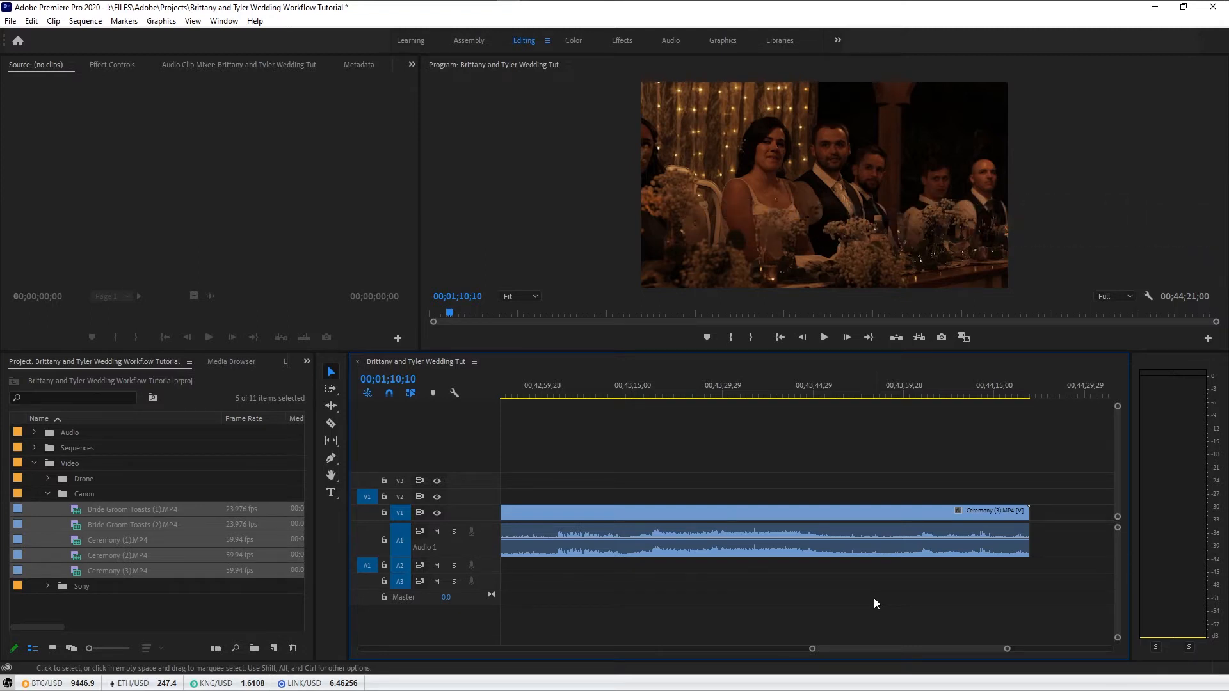
pyautogui.press('-')
pyautogui.press('-')
pyautogui.press('-')
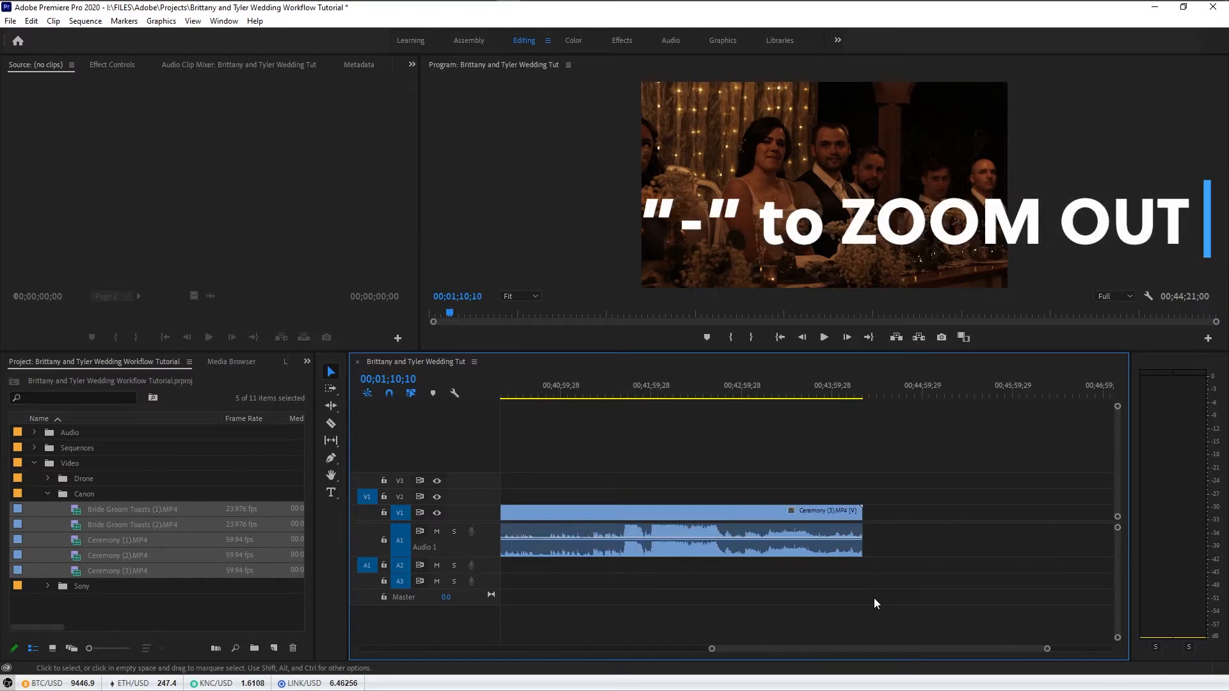
pyautogui.press('-')
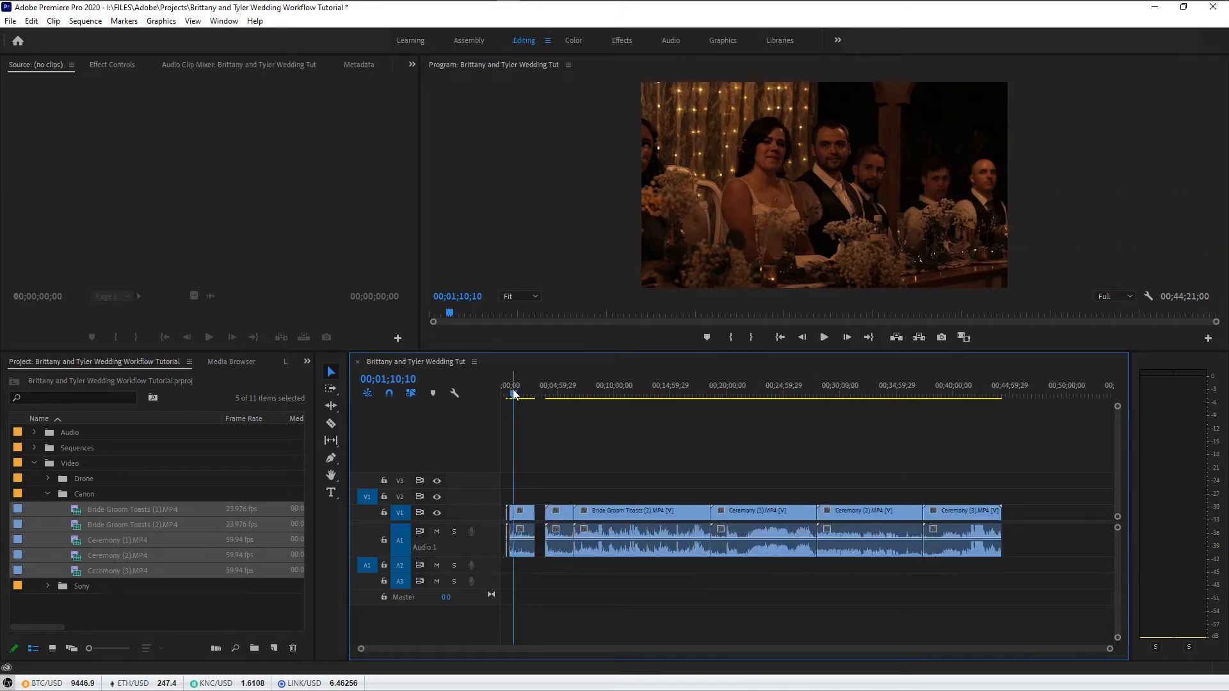
# - Scrub to the Ceremony (3) clip around 00;38;47;02 and review its footage and waveform up close
pyautogui.moveTo(1009, 393); pyautogui.dragTo(945, 428)
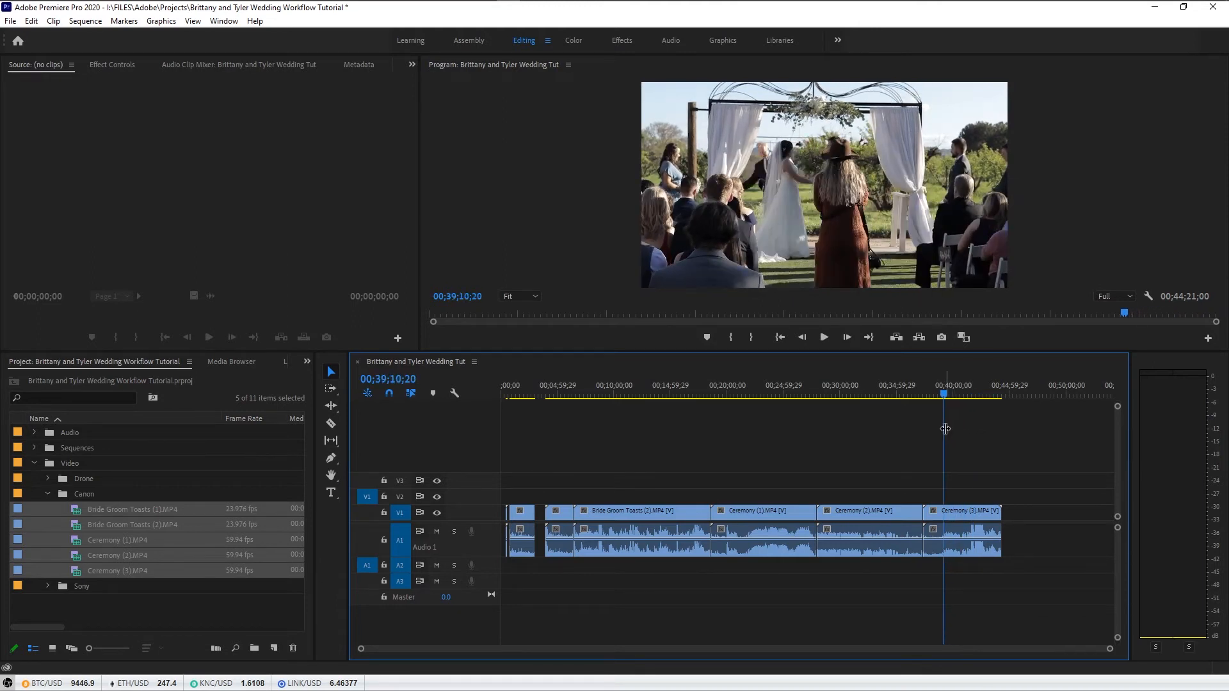
pyautogui.press('=')
pyautogui.press('=')
pyautogui.press('=')
pyautogui.press('=')
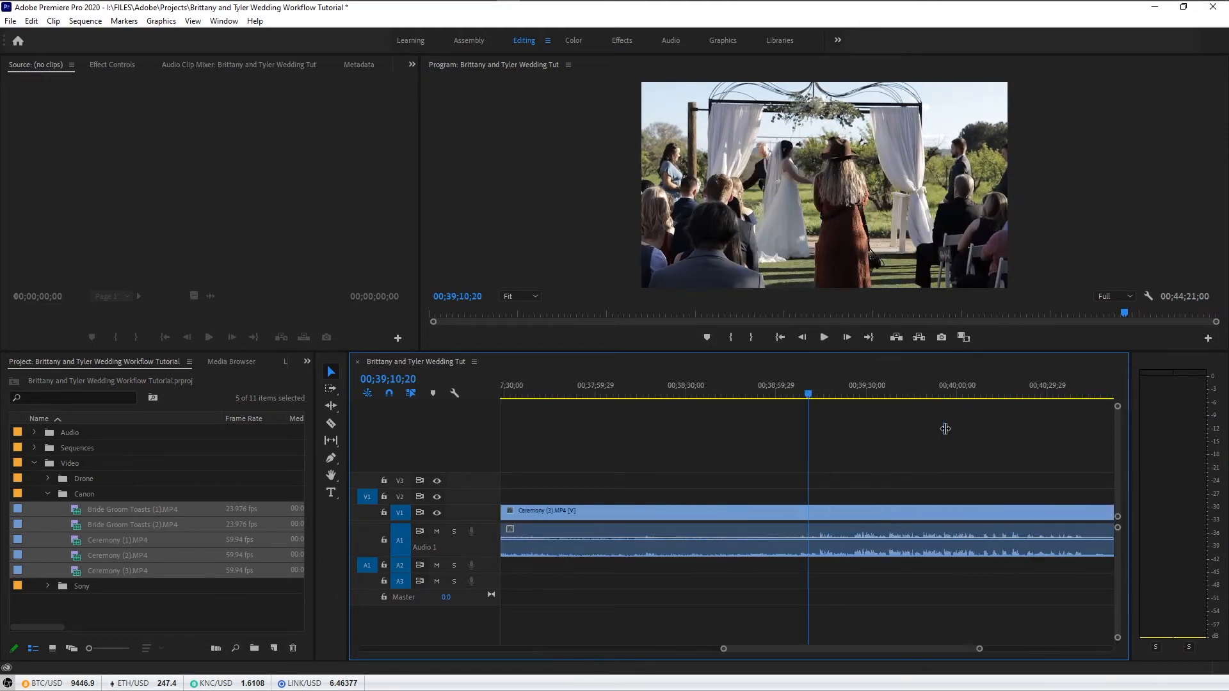
pyautogui.moveTo(811, 394); pyautogui.dragTo(737, 420)
pyautogui.press('space')
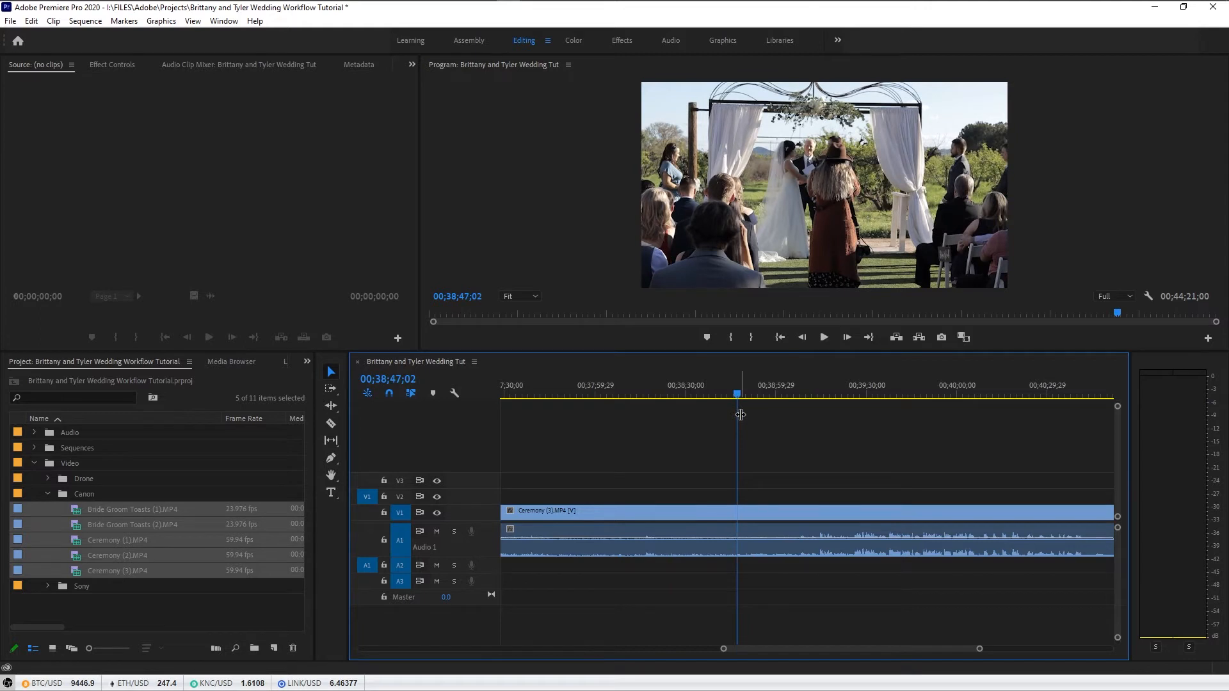
# - Scrub back to Bride Groom Toasts (2) at 00;16;45;14 and play it while examining its waveform up close
pyautogui.press('-')
pyautogui.press('-')
pyautogui.press('-')
pyautogui.press('-')
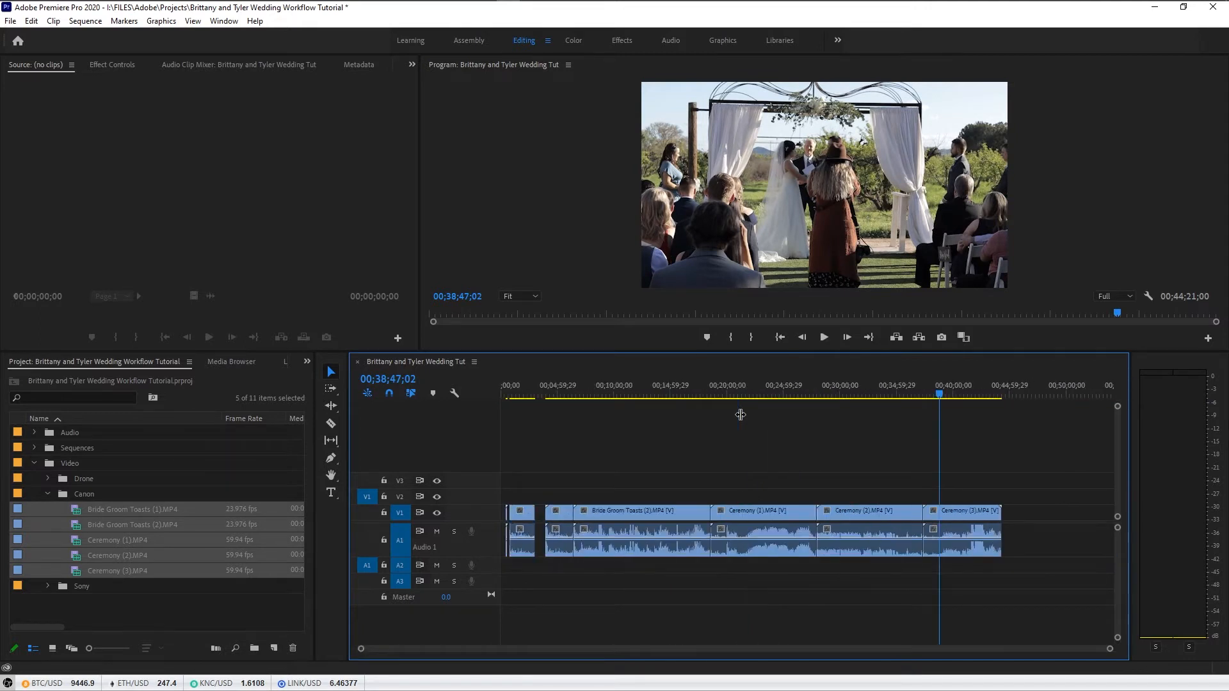
pyautogui.moveTo(890, 390); pyautogui.dragTo(693, 393)
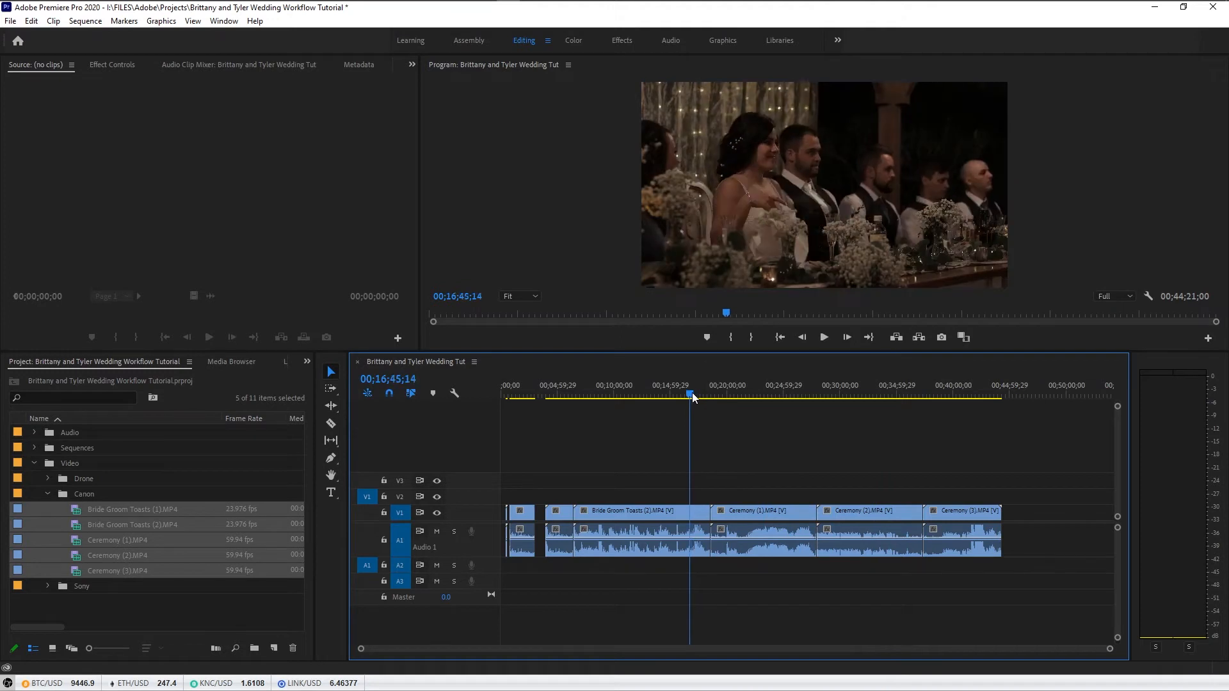
pyautogui.press('space')
pyautogui.press('=')
pyautogui.press('=')
pyautogui.press('=')
pyautogui.press('=')
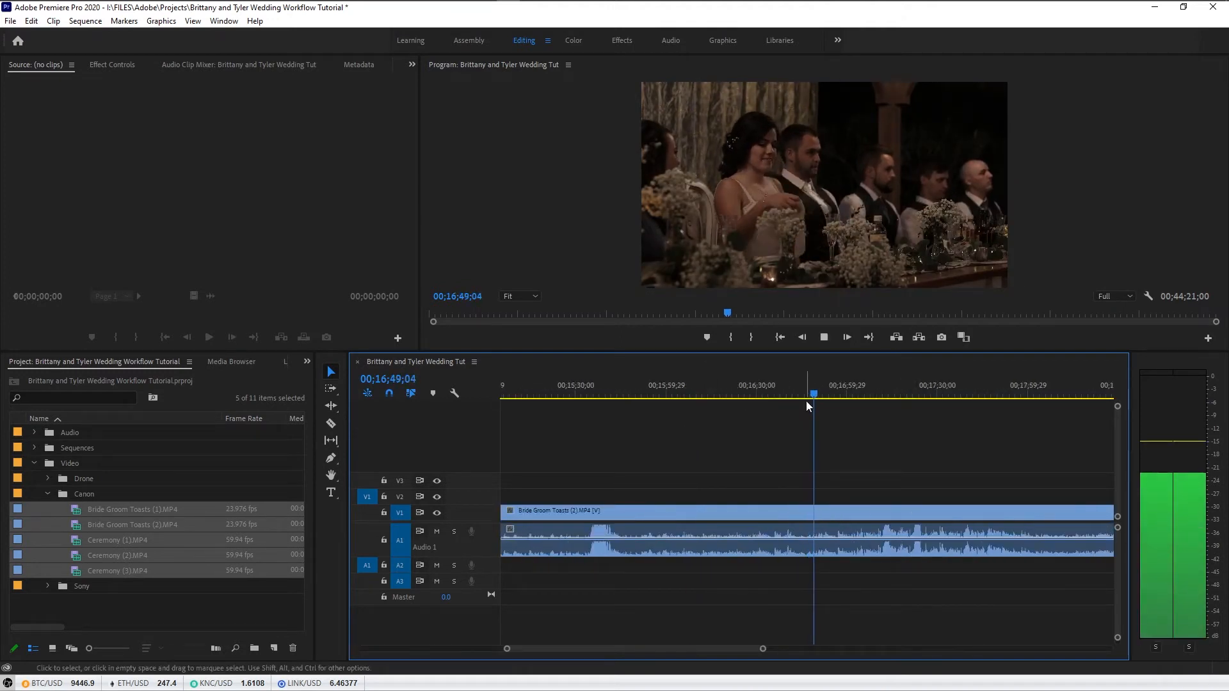
pyautogui.moveTo(815, 393); pyautogui.dragTo(845, 397)
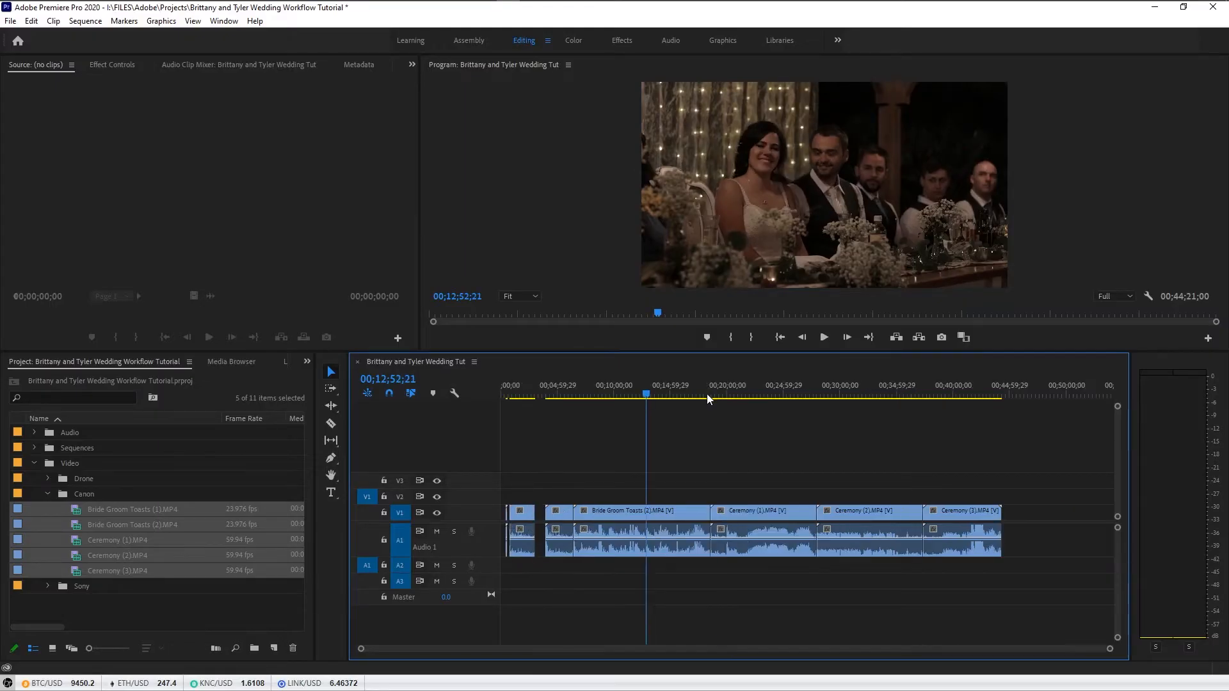
# - Select all clips on the timeline and move them later, so the first one starts just past the 20-minute mark
pyautogui.moveTo(1005, 442); pyautogui.dragTo(529, 521)
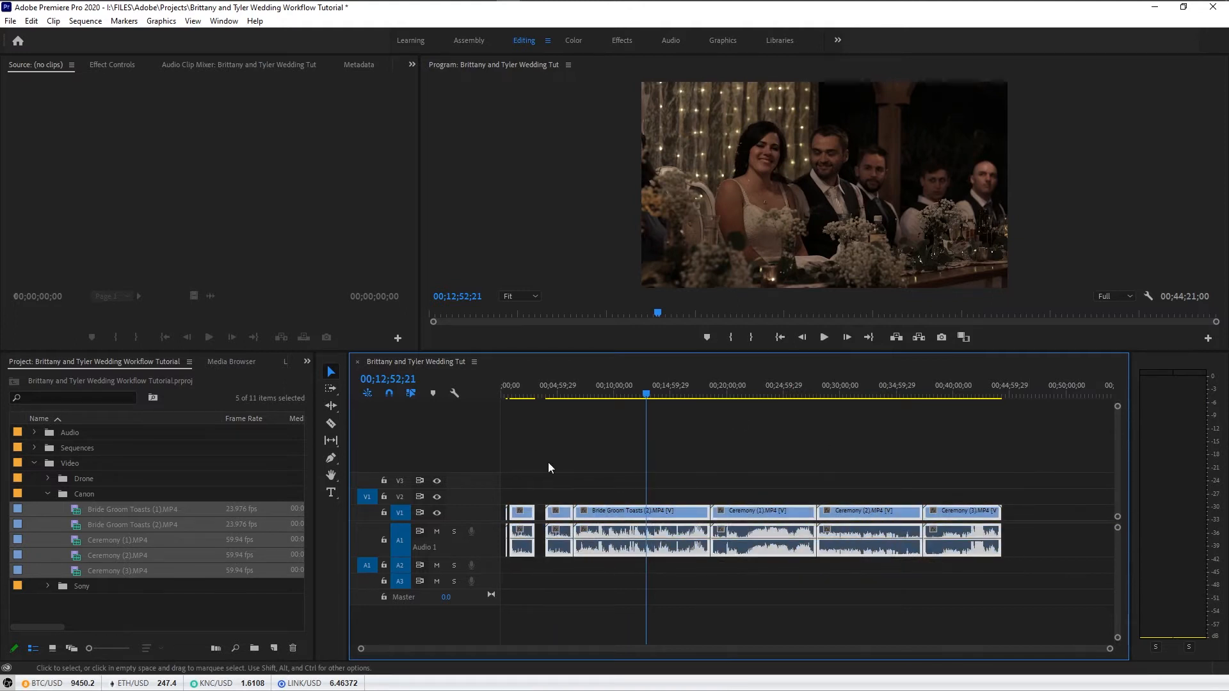
pyautogui.moveTo(743, 508); pyautogui.dragTo(944, 510)
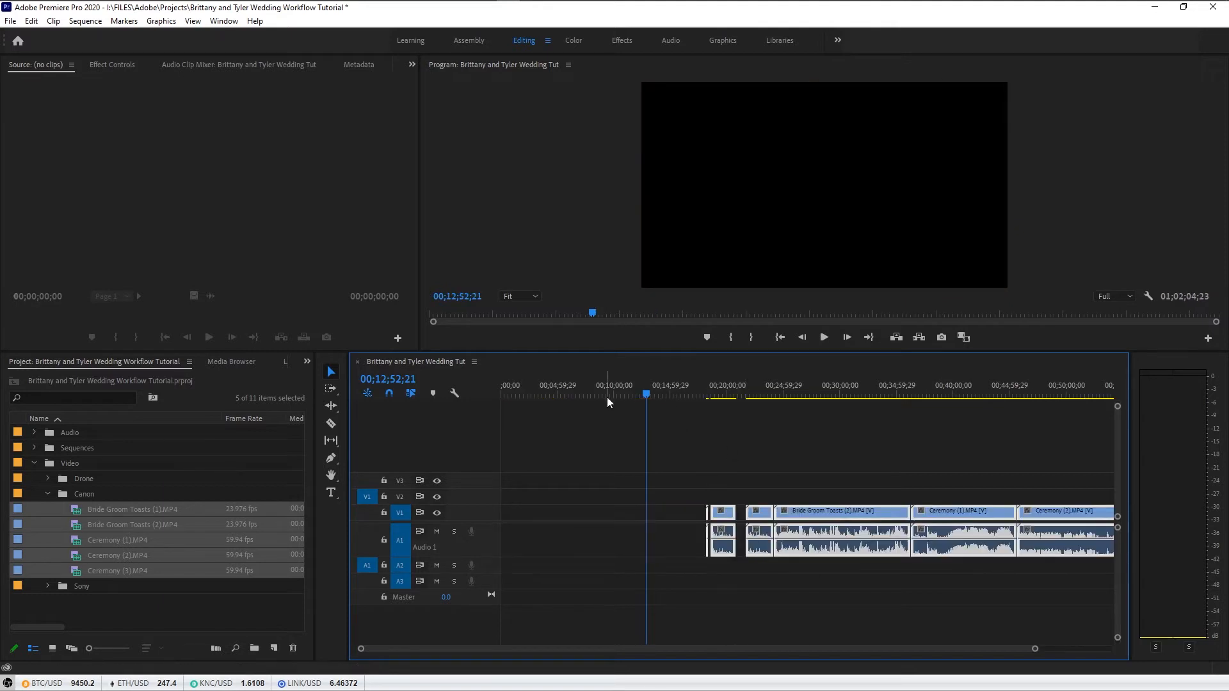
pyautogui.moveTo(840, 514); pyautogui.dragTo(867, 518)
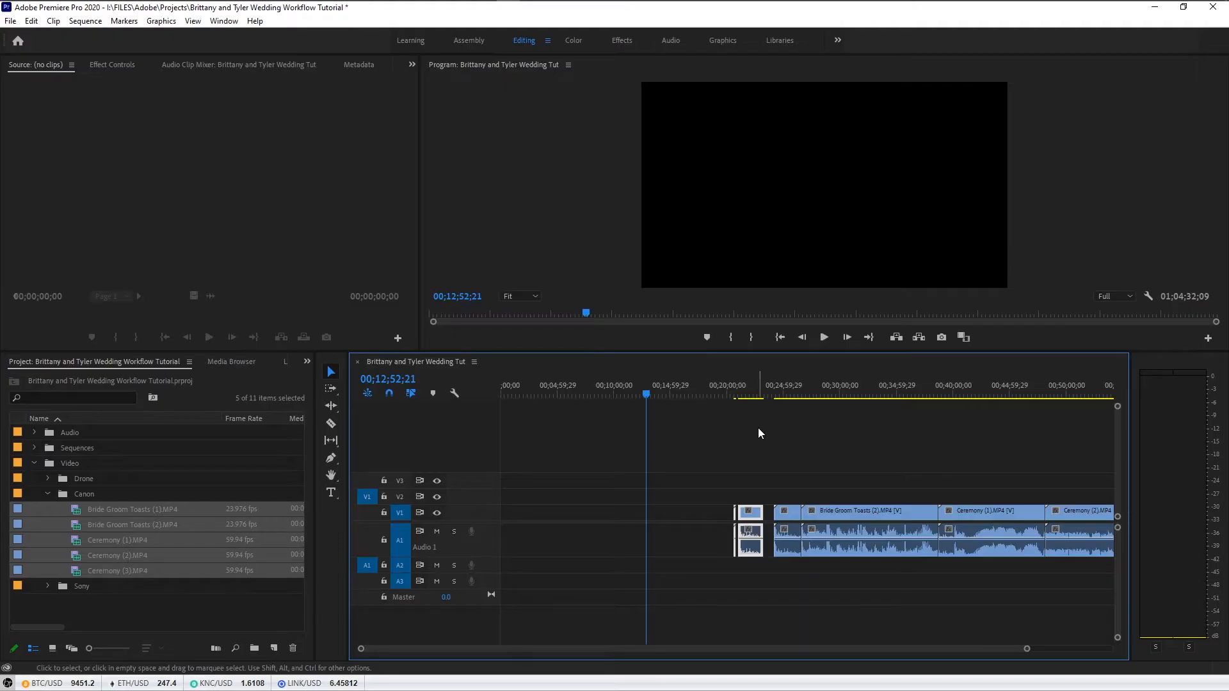
# - Deselect the clips and place the playhead within the second toast piece at about 00;22;01;11
pyautogui.click(755, 425)
pyautogui.click(750, 393)
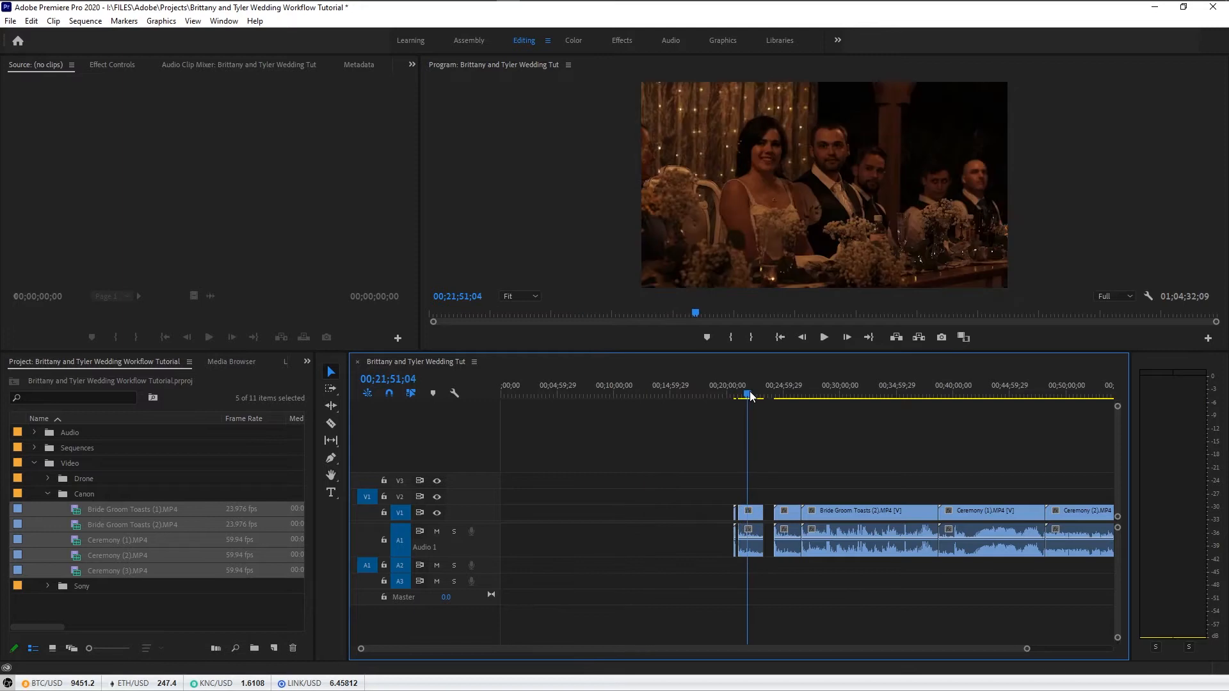
pyautogui.click(750, 393)
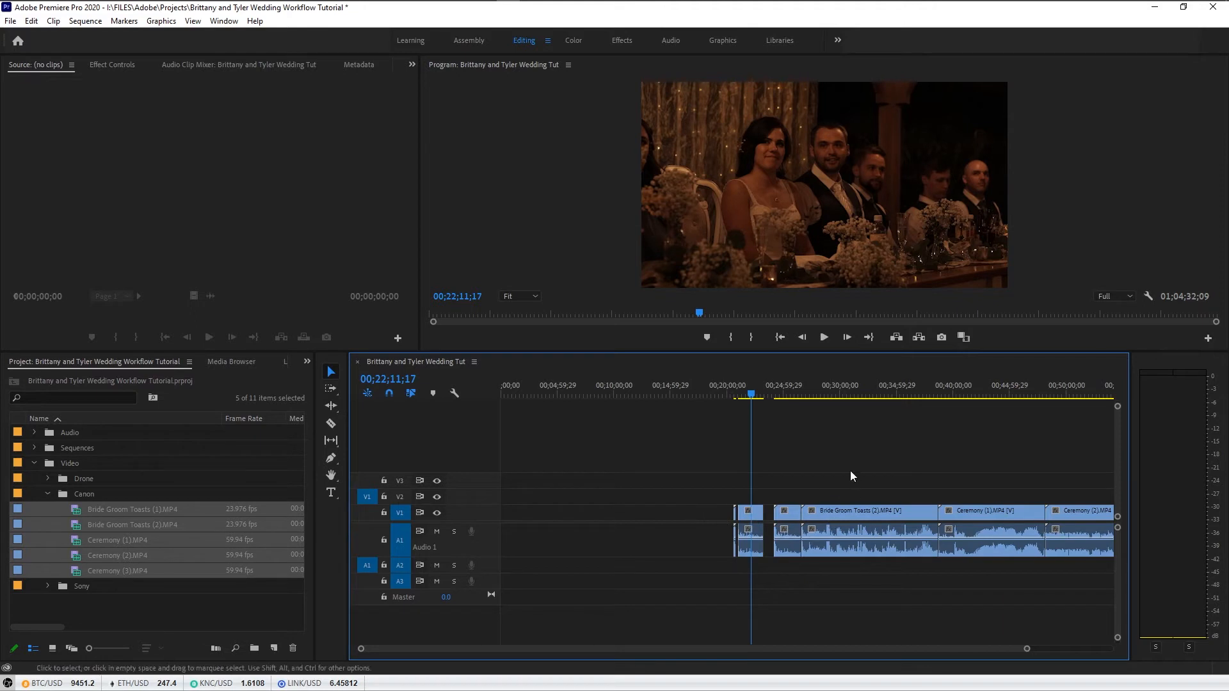
pyautogui.click(750, 392)
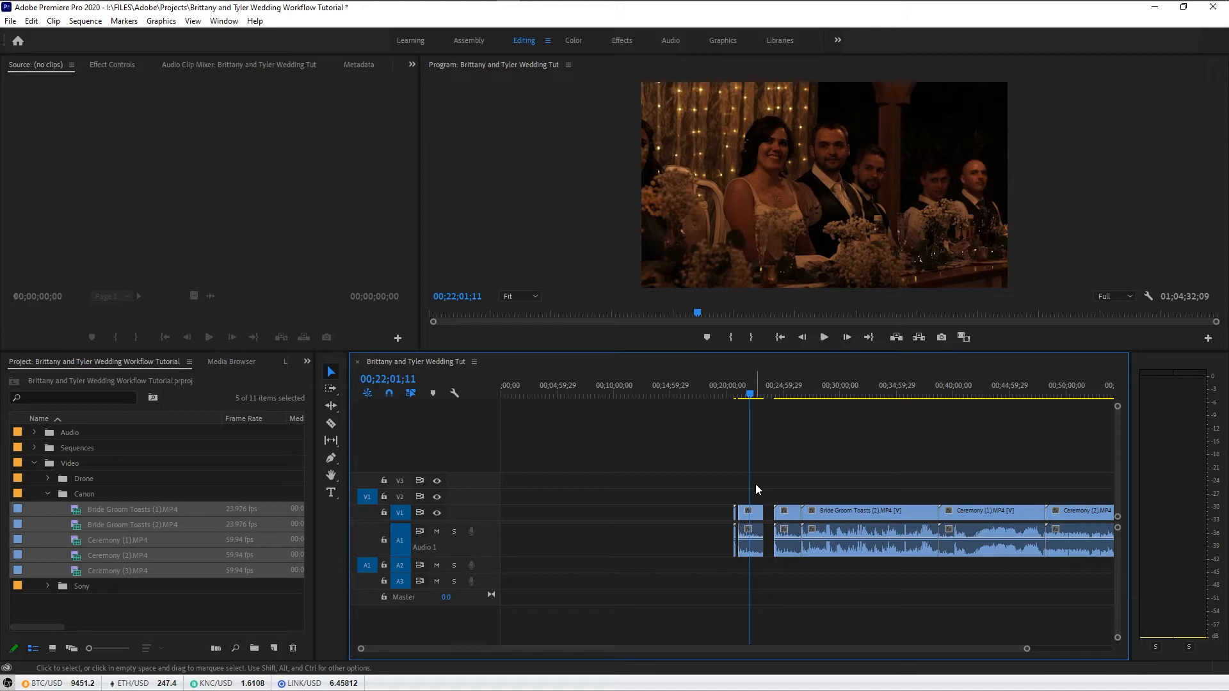
# - Cut the Bride Groom Toasts (1) clip at the playhead, 00;22;01;11, with the Razor tool
pyautogui.press('=')
pyautogui.press('=')
pyautogui.press('=')
pyautogui.press('=')
pyautogui.press('=')
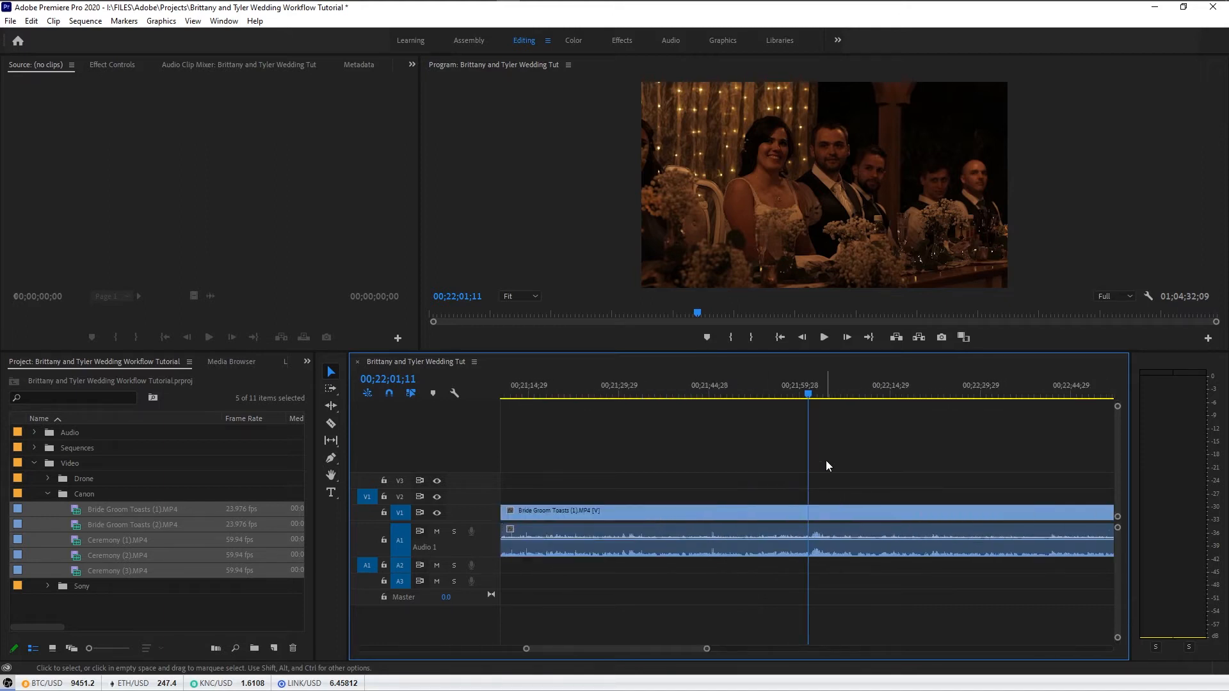
pyautogui.press('c')
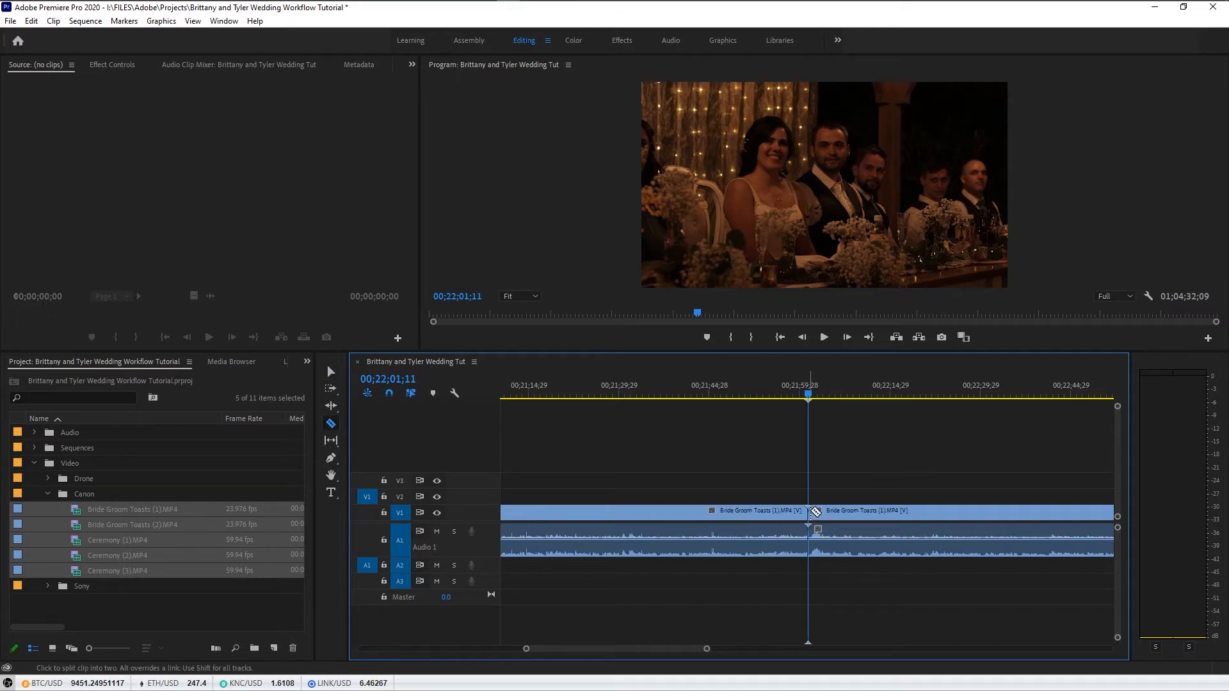
# - Cut the toast clip again at 00;22;04;23 and copy the short piece between the two cuts
pyautogui.moveTo(810, 397)
pyautogui.mouseDown()
pyautogui.moveTo(844, 399)
pyautogui.moveTo(806, 401)
pyautogui.moveTo(827, 398)
pyautogui.mouseUp()
pyautogui.press('v')
pyautogui.click(819, 517)
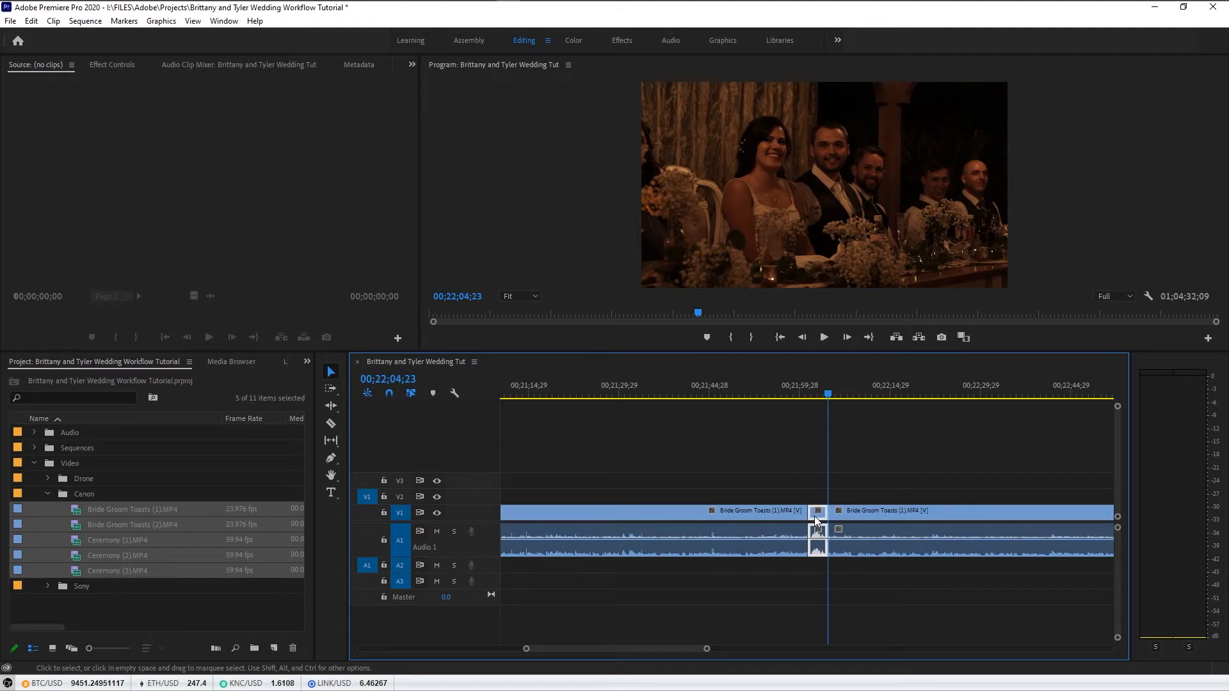
pyautogui.press('c')
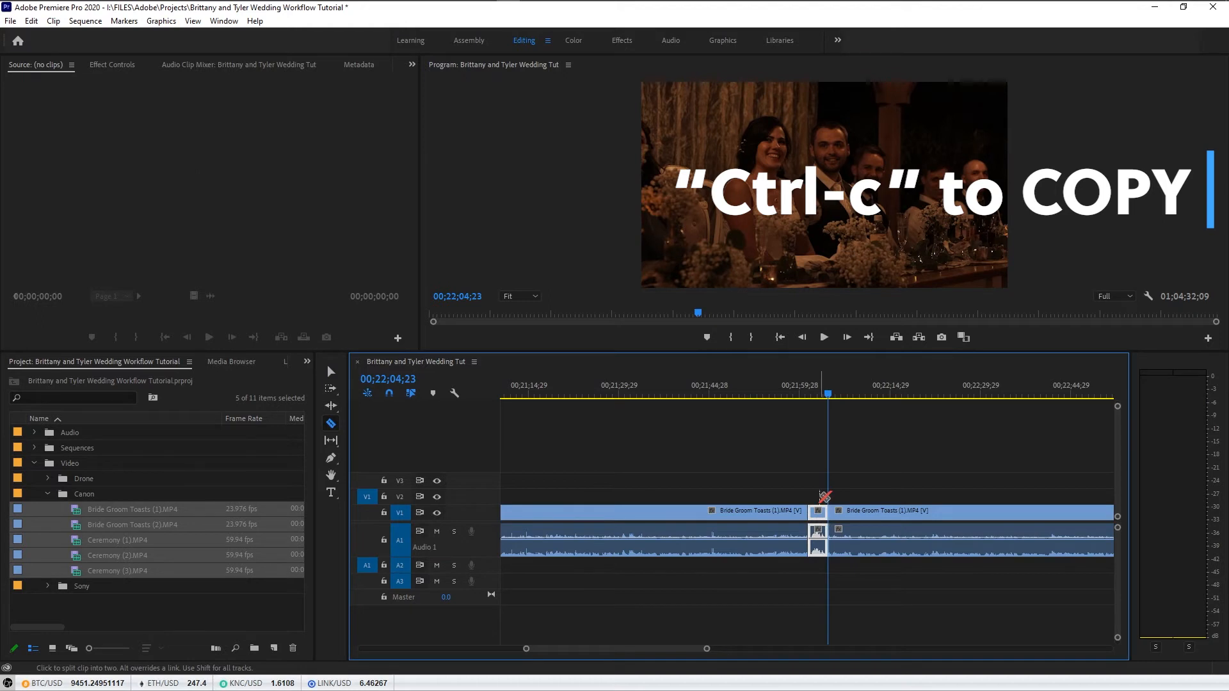
# - Paste the copied toast piece at the very start of the sequence, 00;00;00;00
pyautogui.press('-')
pyautogui.press('-')
pyautogui.press('-')
pyautogui.press('-')
pyautogui.moveTo(712, 389); pyautogui.dragTo(466, 391)
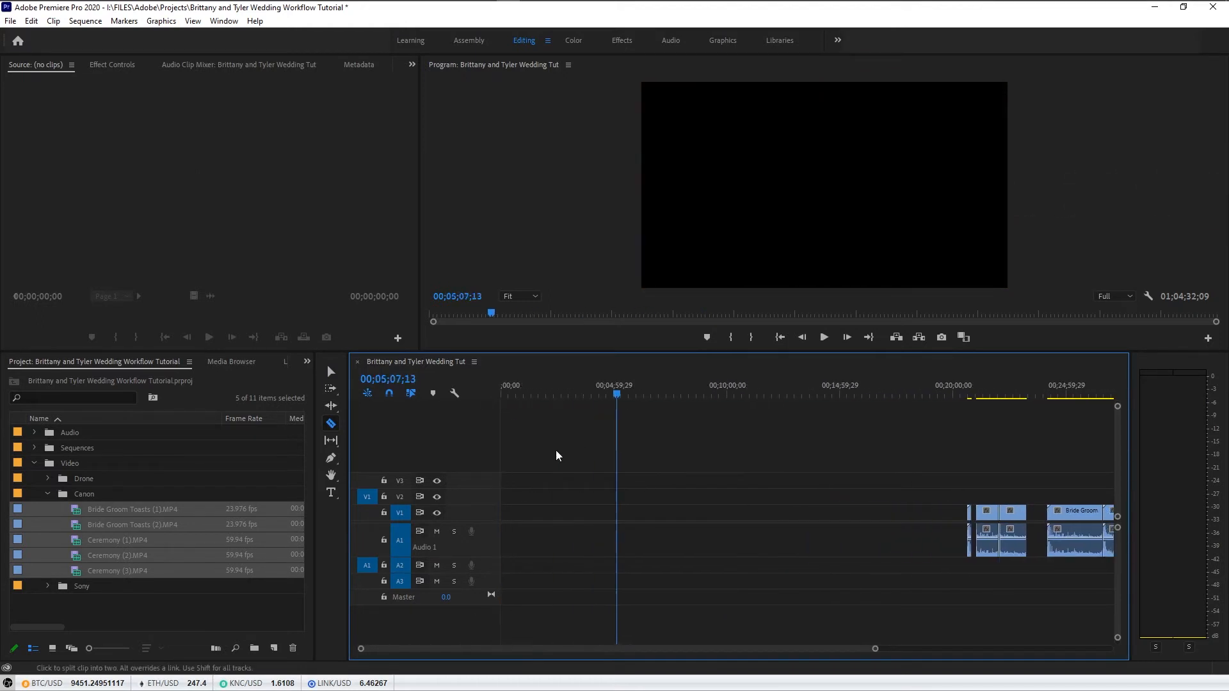
pyautogui.press('Home')
pyautogui.hotkey('ctrl', 'v')
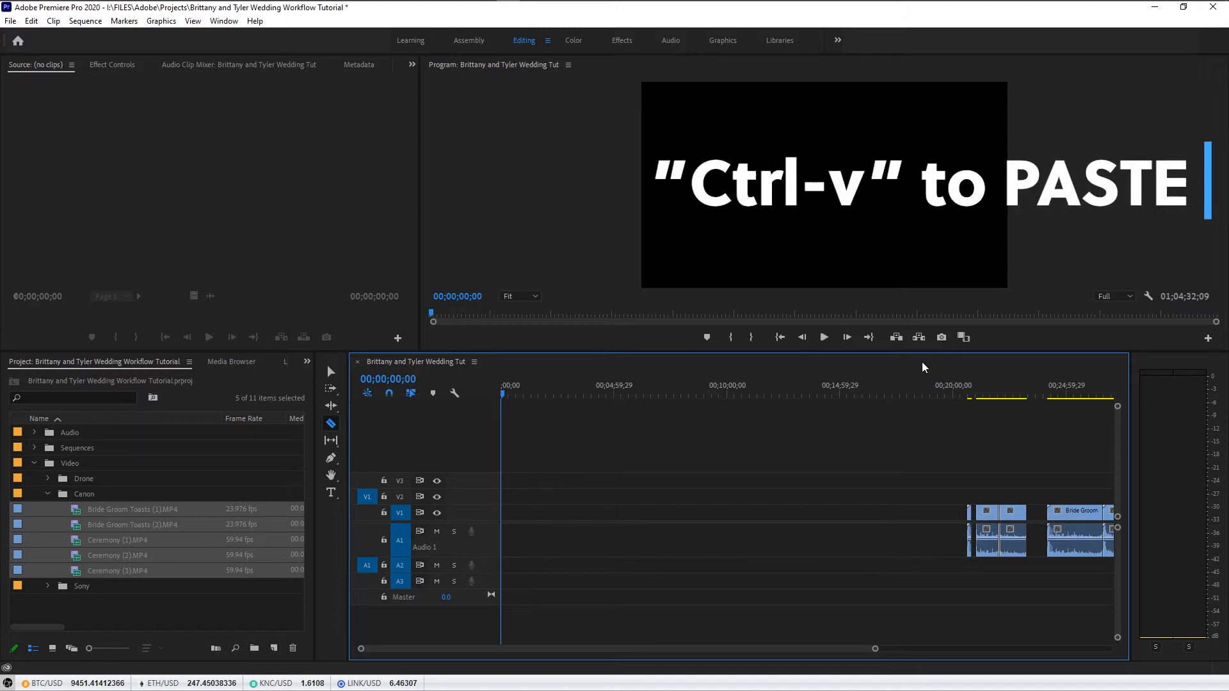
# - Play the pasted toast piece from the start of the sequence, with its waveform shown up close
pyautogui.press('=')
pyautogui.press('=')
pyautogui.press('=')
pyautogui.press('=')
pyautogui.press('=')
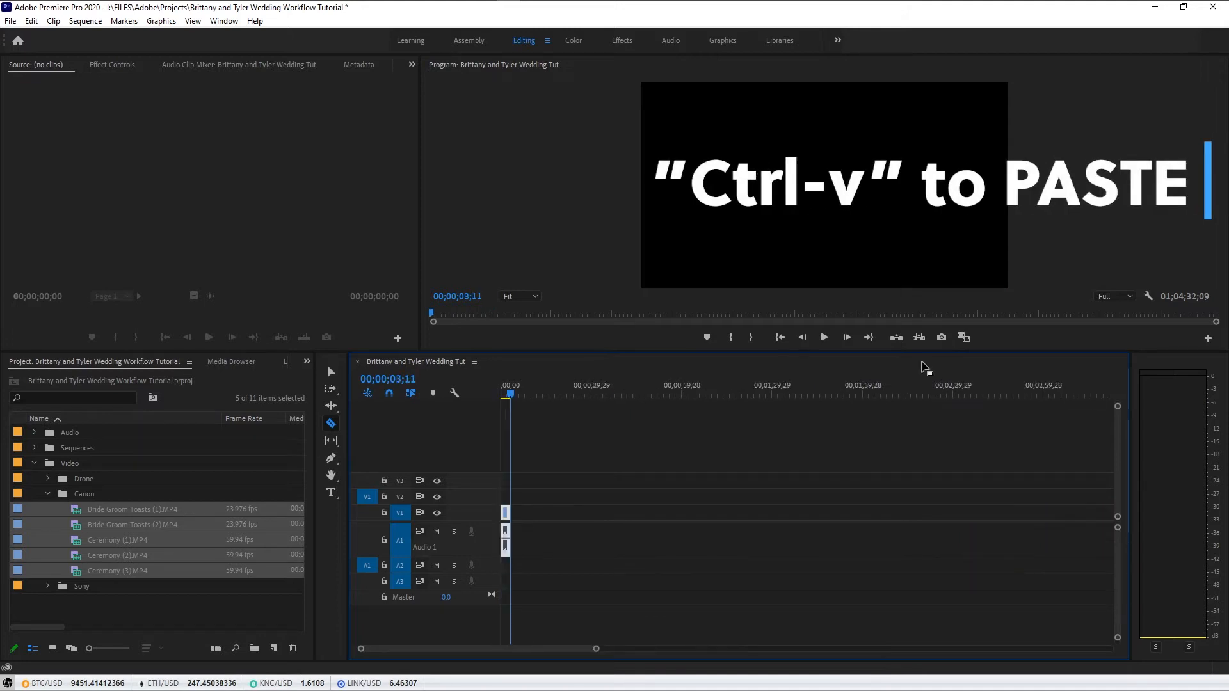
pyautogui.press('space')
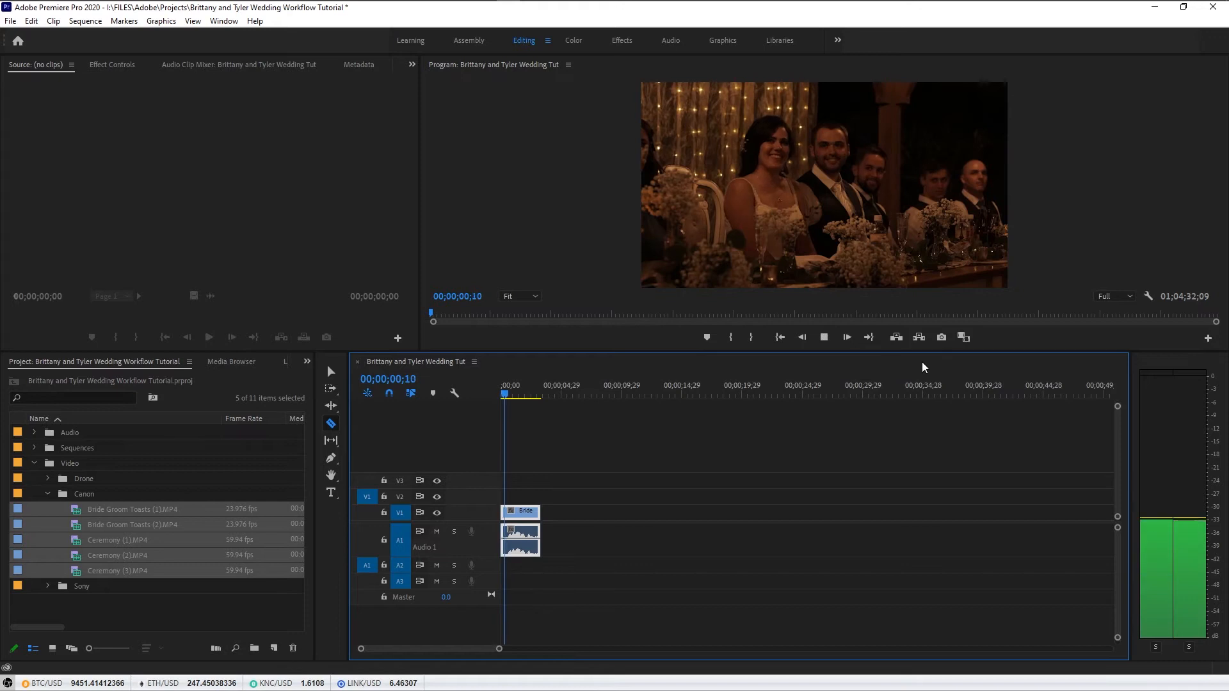